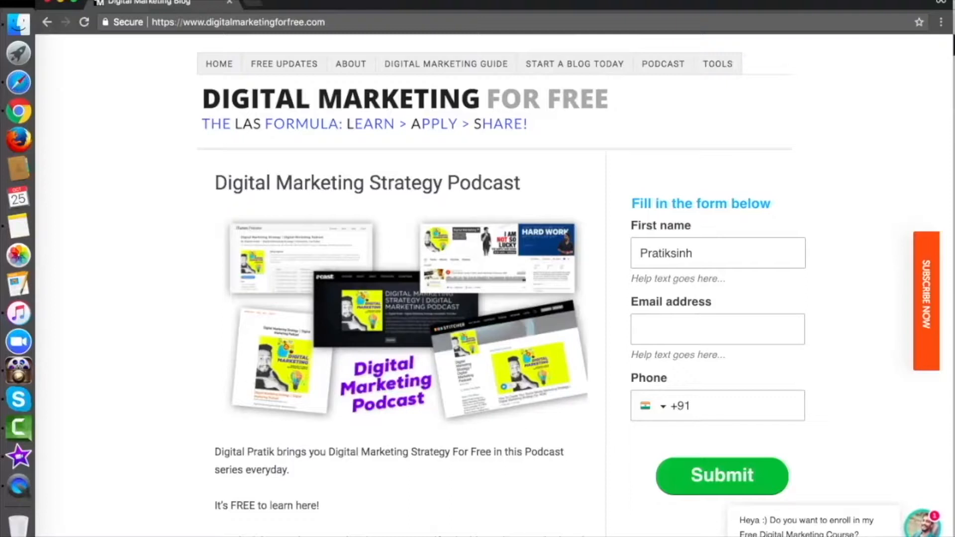
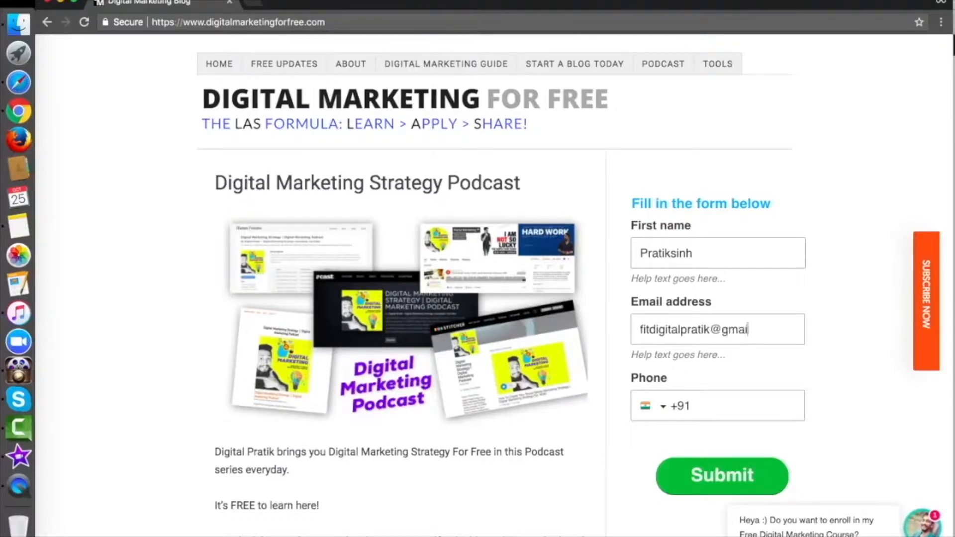
Step: Fill the blog's sidebar signup form with a first name and a test e-mail address
key("super+a")
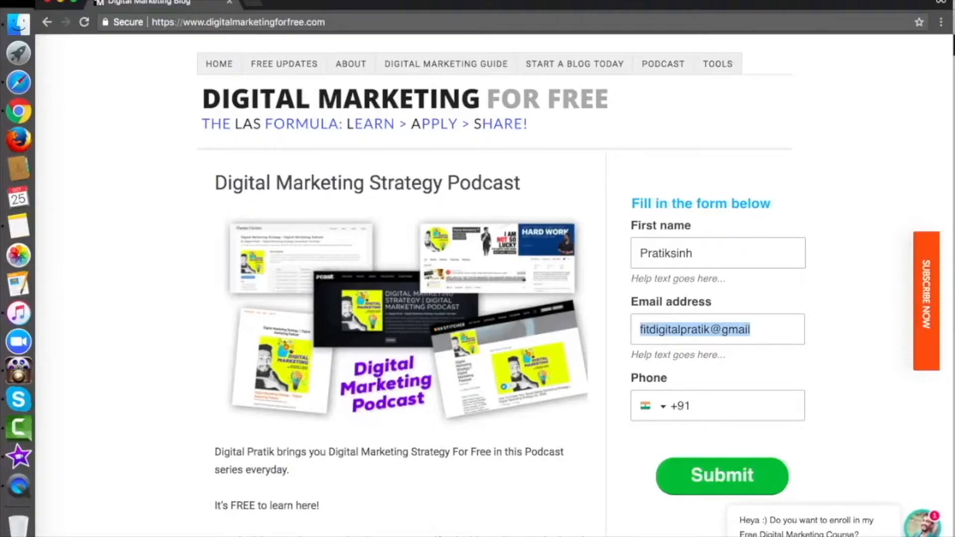
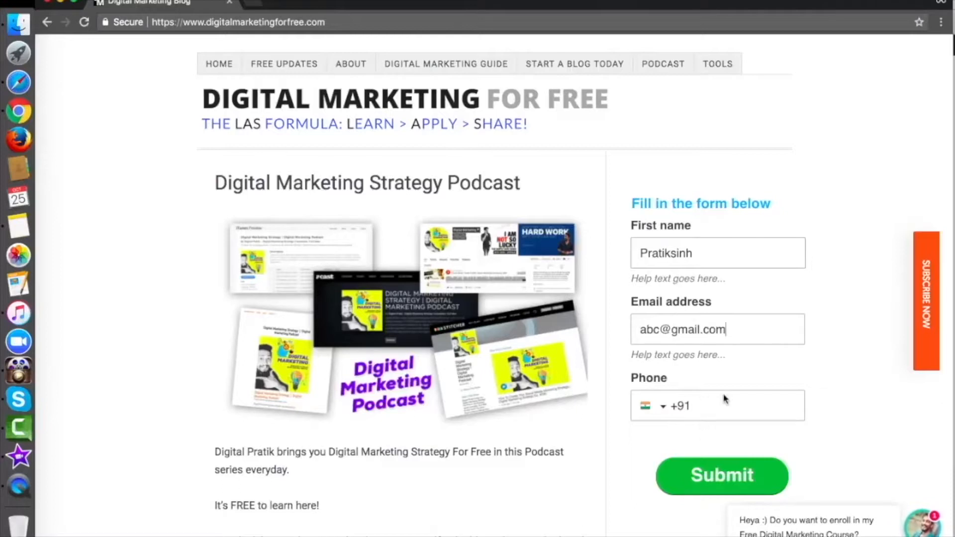
left_click(724, 398)
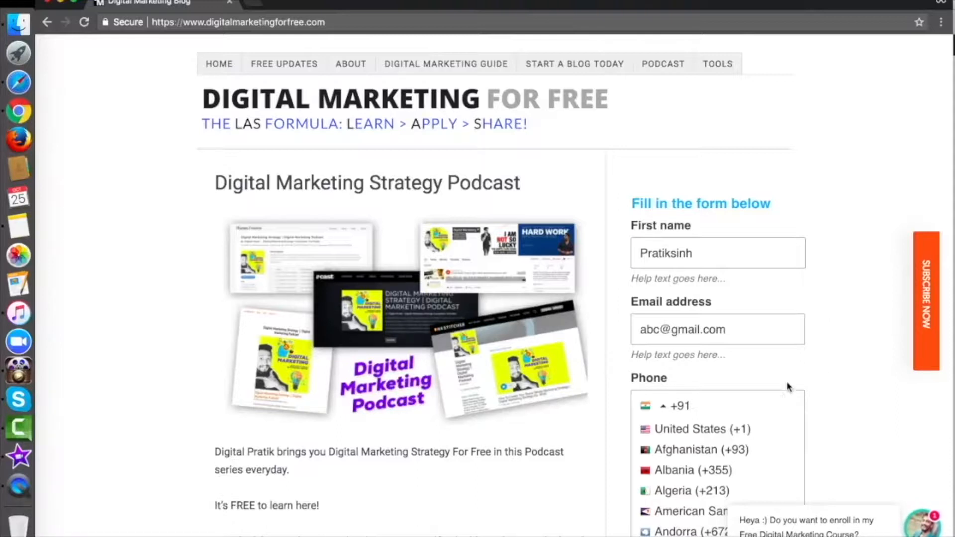
left_click(734, 403)
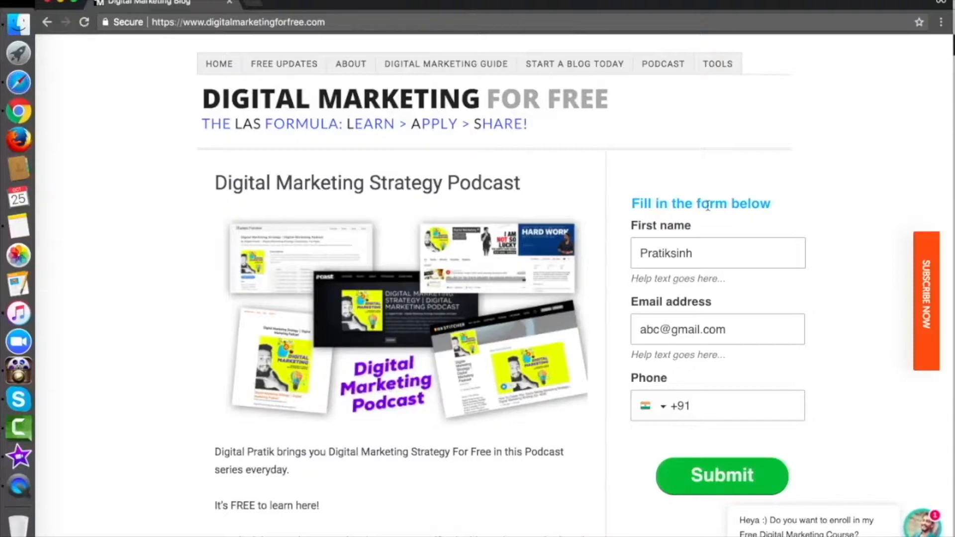
Step: Switch to the admin Chrome window and go to GetResponse's Manage forms page
key("super+Tab")
key("super+Tab")
key("super+Tab")
key("super+Tab")
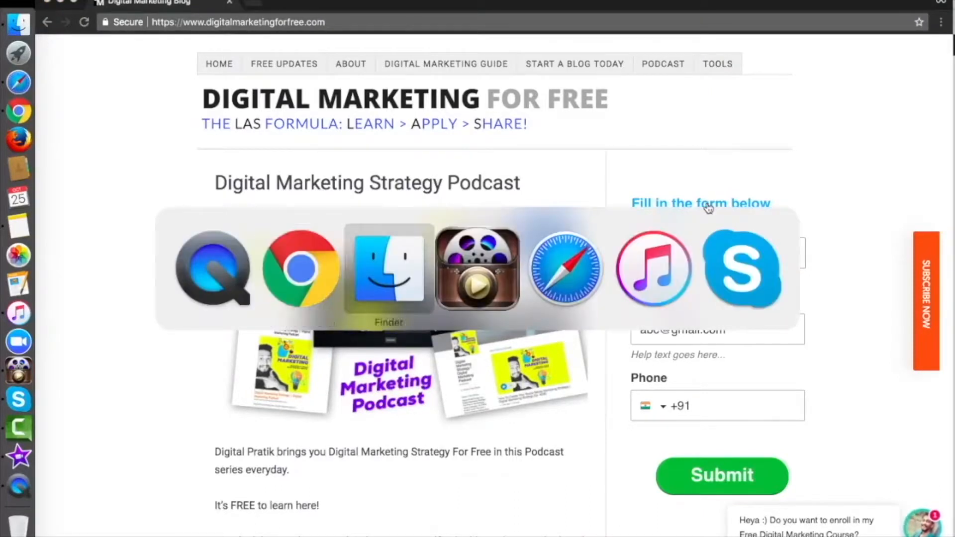
key("super+Tab")
key("super+Tab")
key("super+Tab")
key("super+Tab")
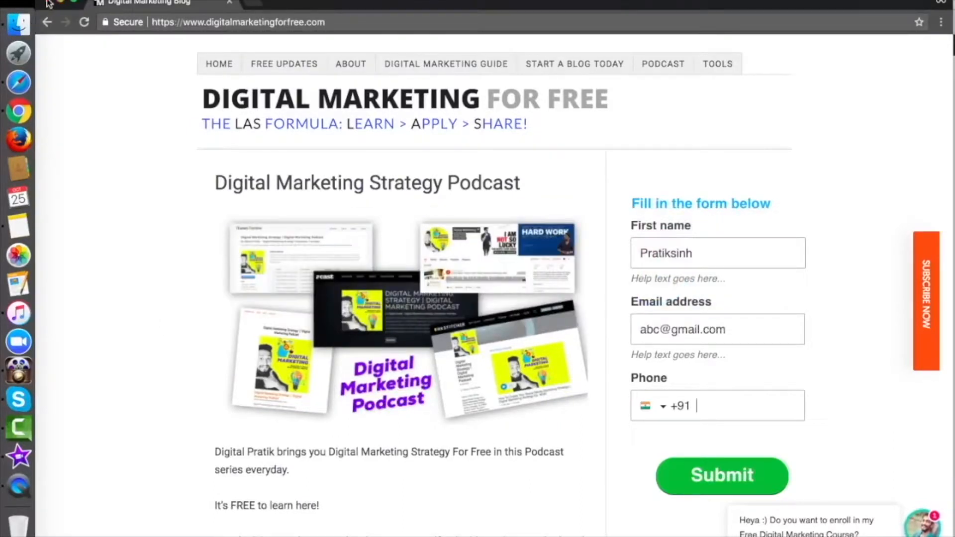
key("super+grave")
left_click(712, 7)
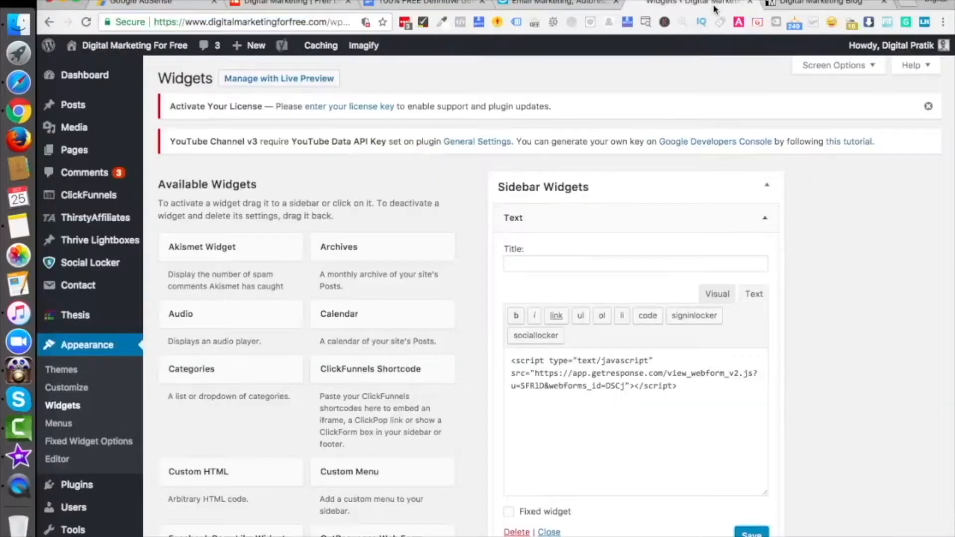
left_click(562, 6)
left_click(240, 80)
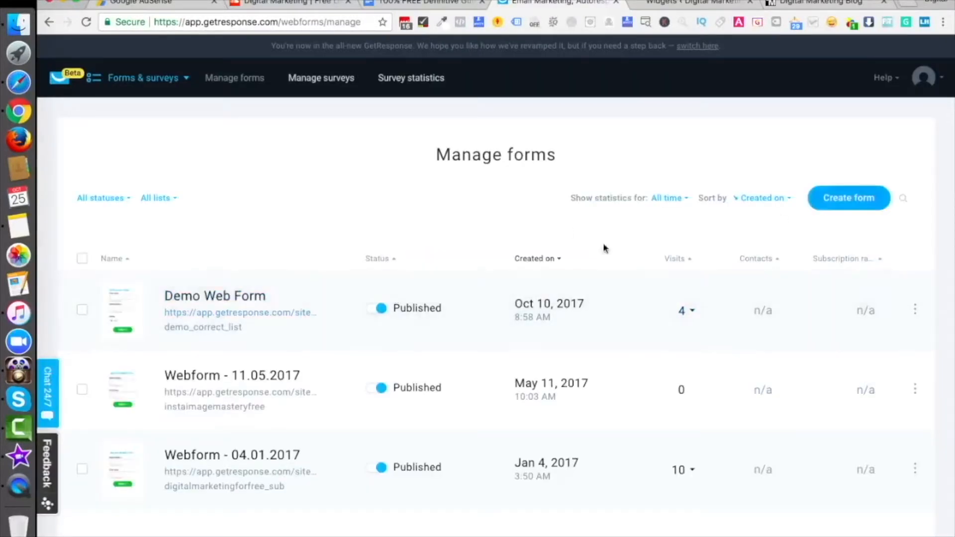
Step: Edit Demo Web Form and change its heading to 'Download Free Ebook'
left_click(916, 314)
left_click(852, 348)
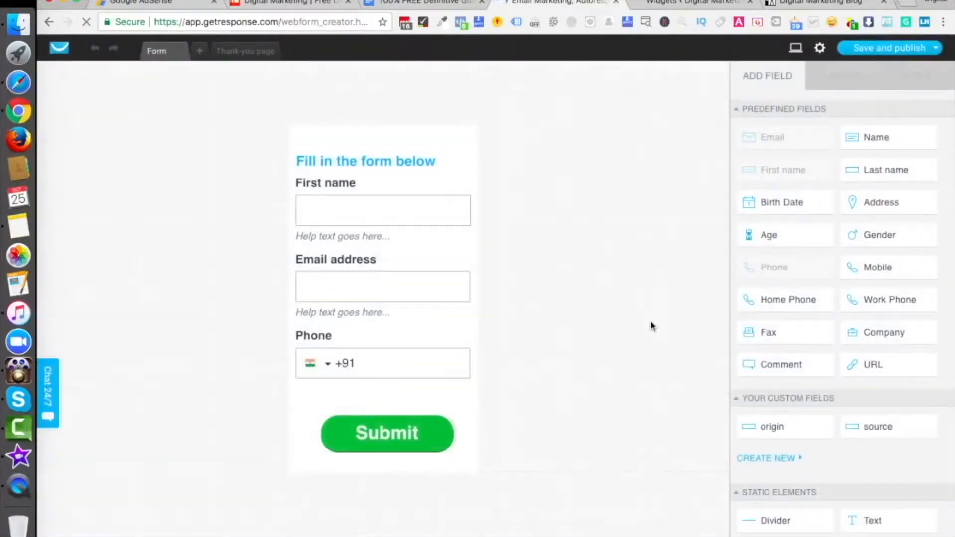
left_click(404, 163)
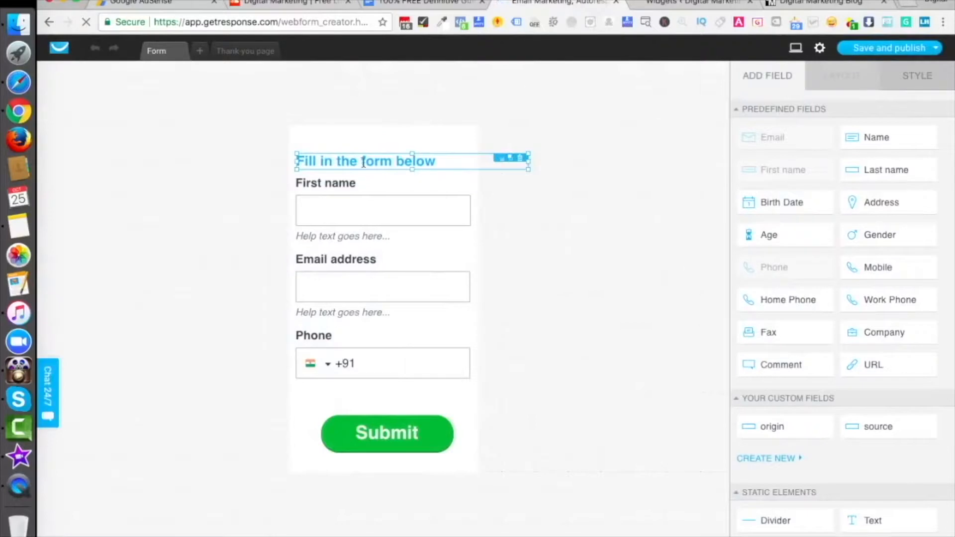
double_click(364, 163)
type("D")
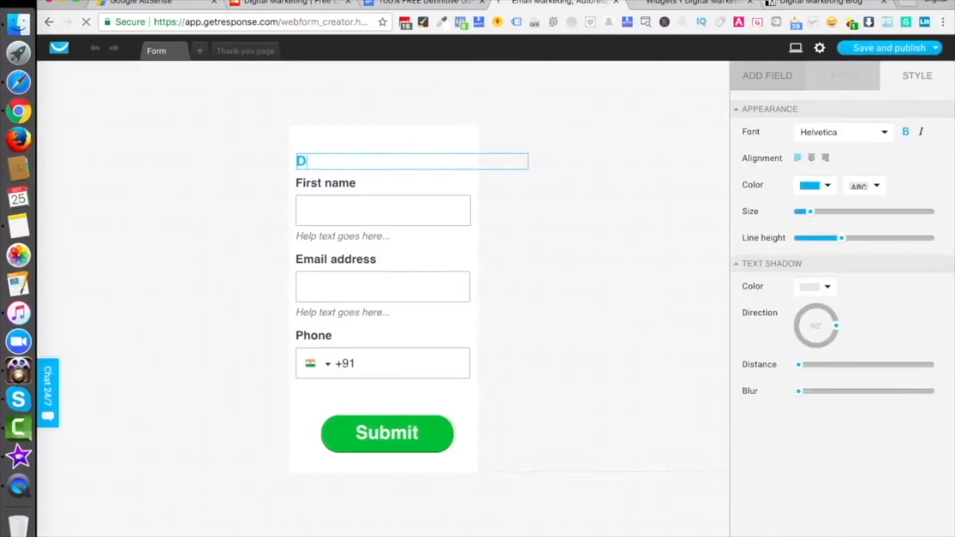
type("ownload Free Ebook")
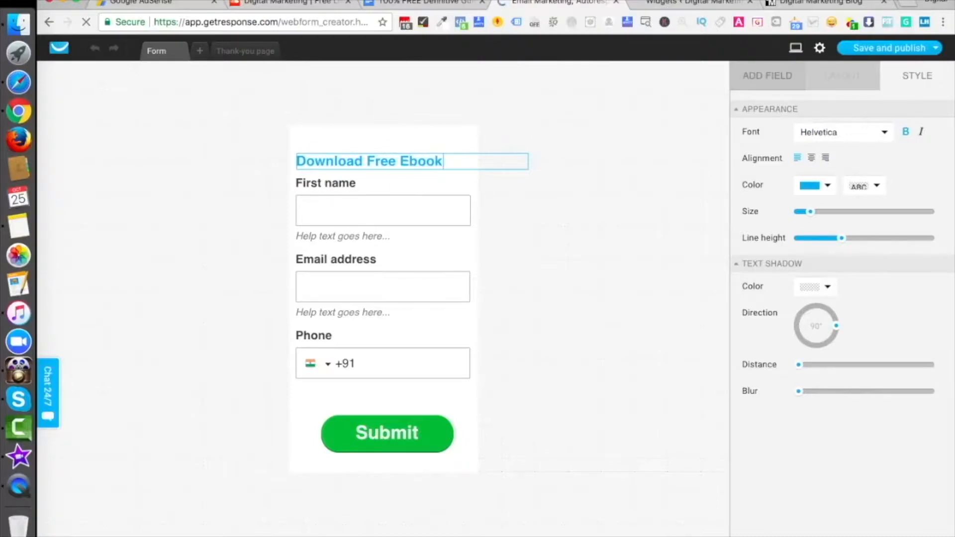
Step: Relabel the form's Submit button to 'Download'
left_click(402, 358)
left_click(571, 341)
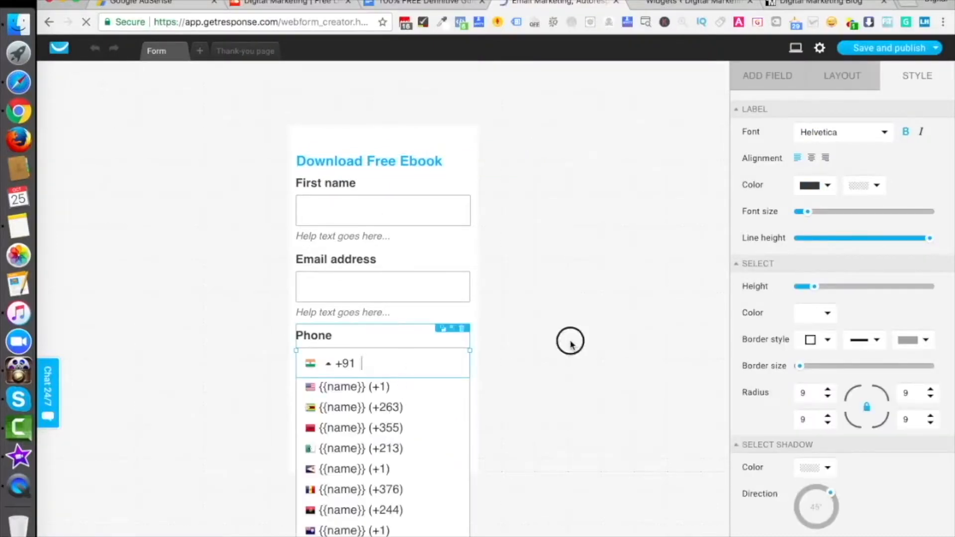
left_click(417, 436)
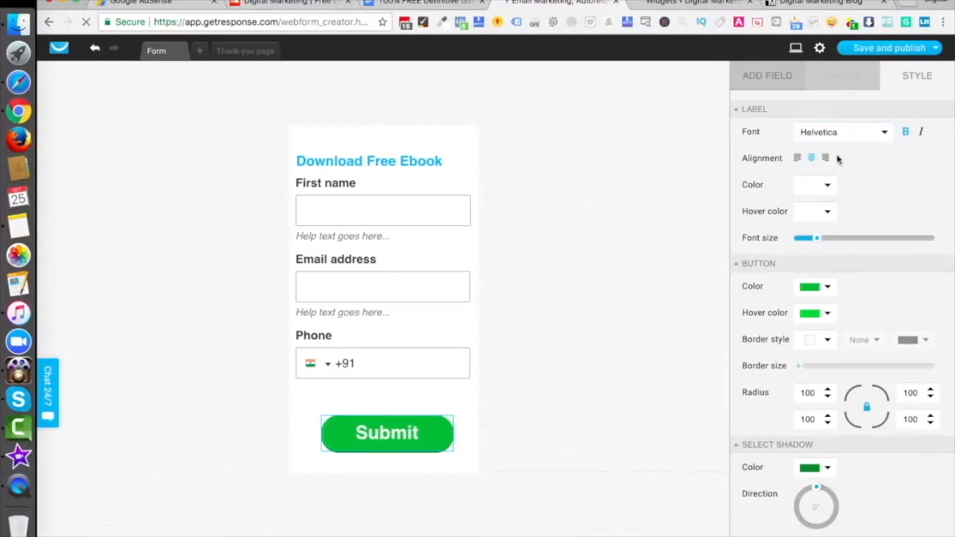
scroll(843, 438, "down", 2)
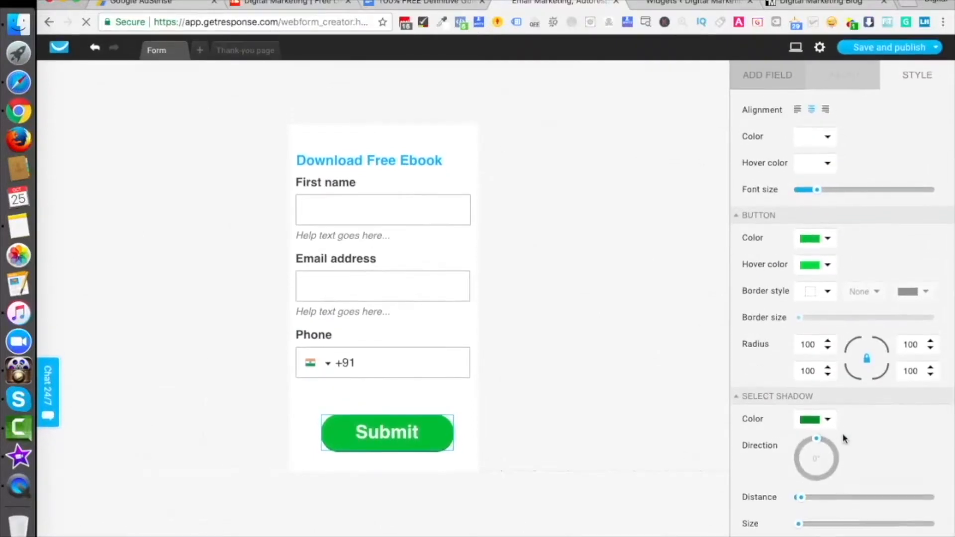
scroll(819, 202, "up", 2)
left_click(757, 78)
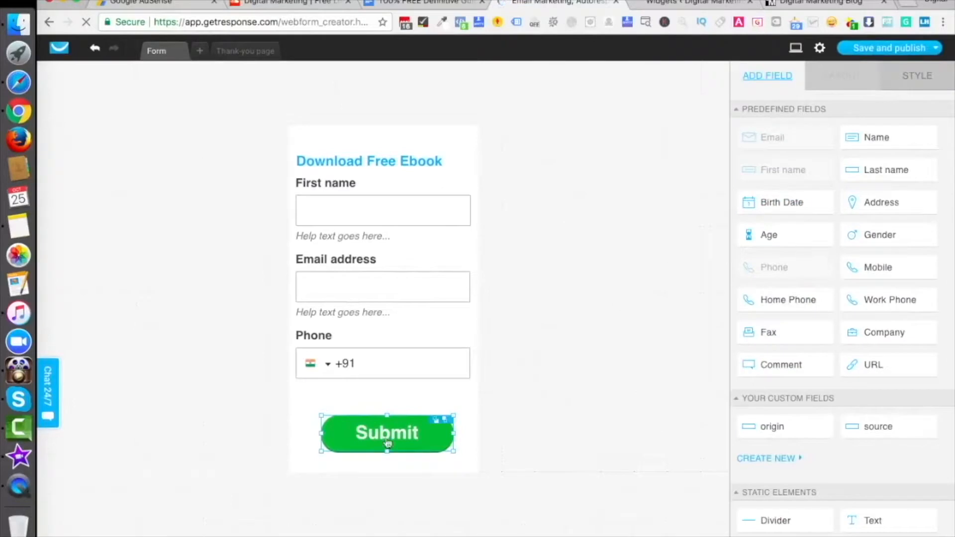
double_click(373, 446)
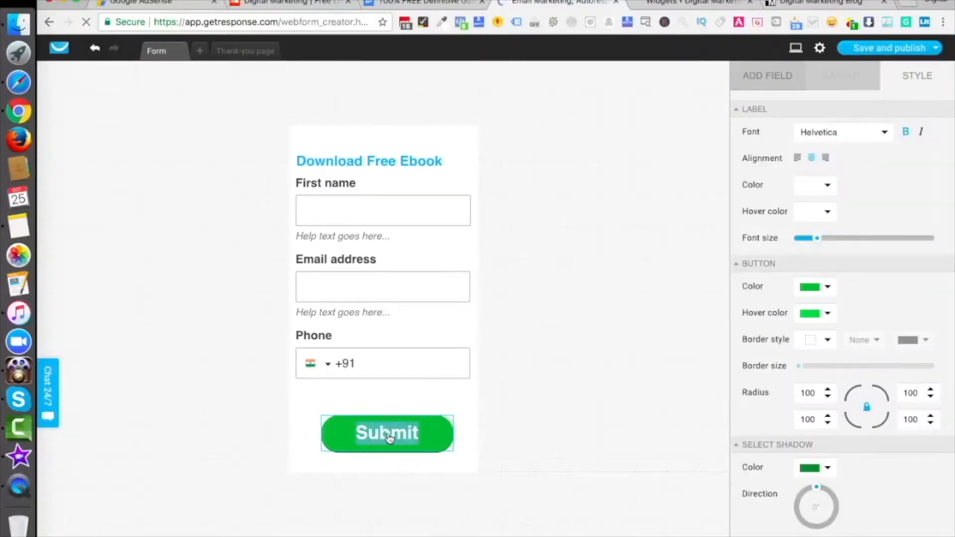
type("Download")
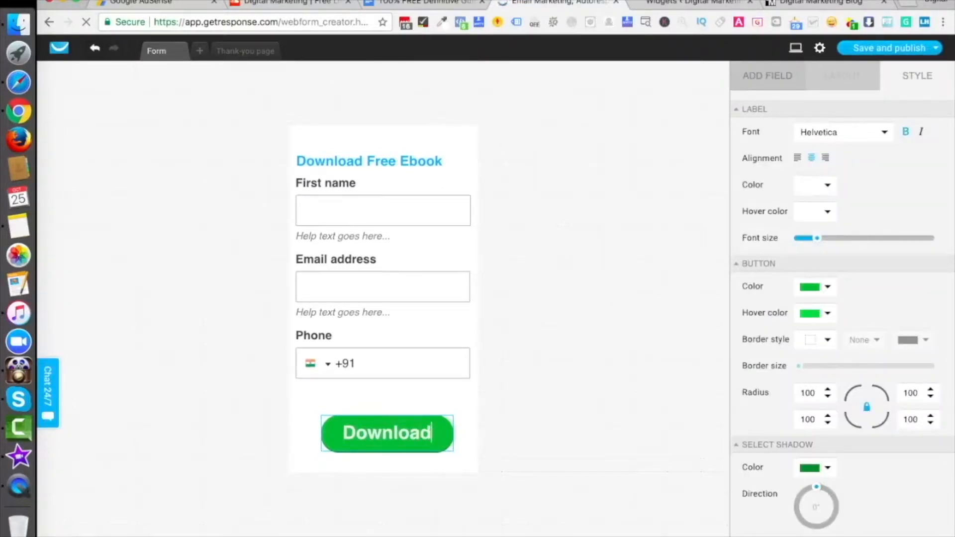
left_click(531, 412)
mouse_move(886, 48)
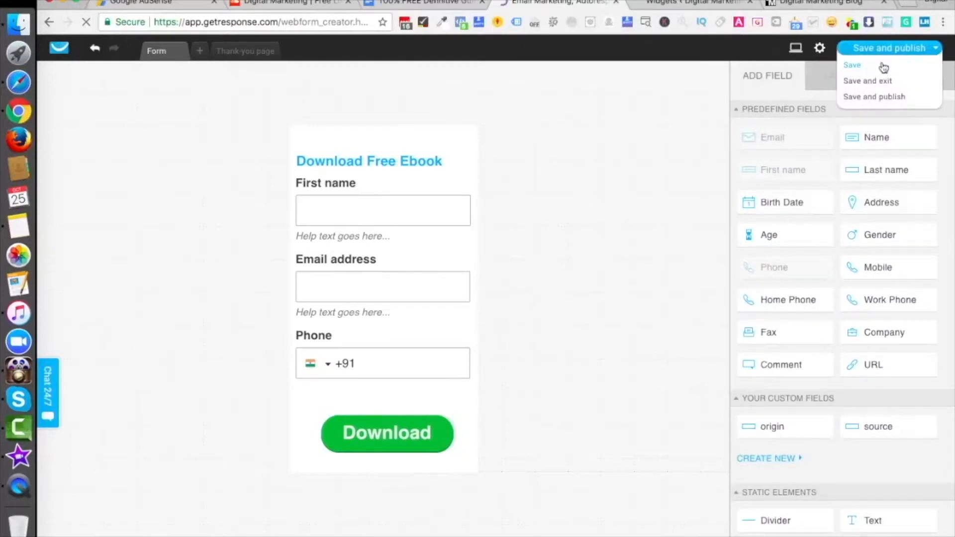
Step: Save and publish the form, then load the blog in a new incognito window
left_click(901, 97)
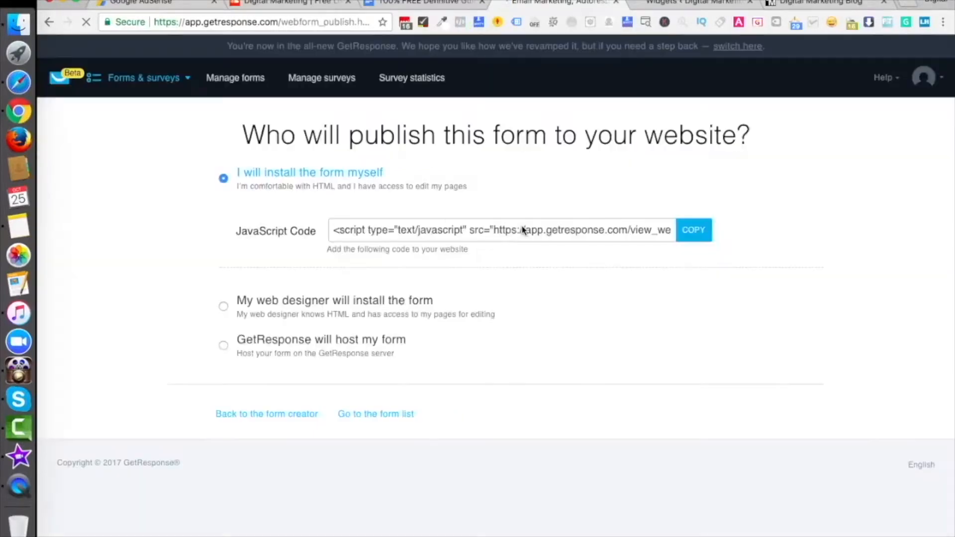
left_click(815, 10)
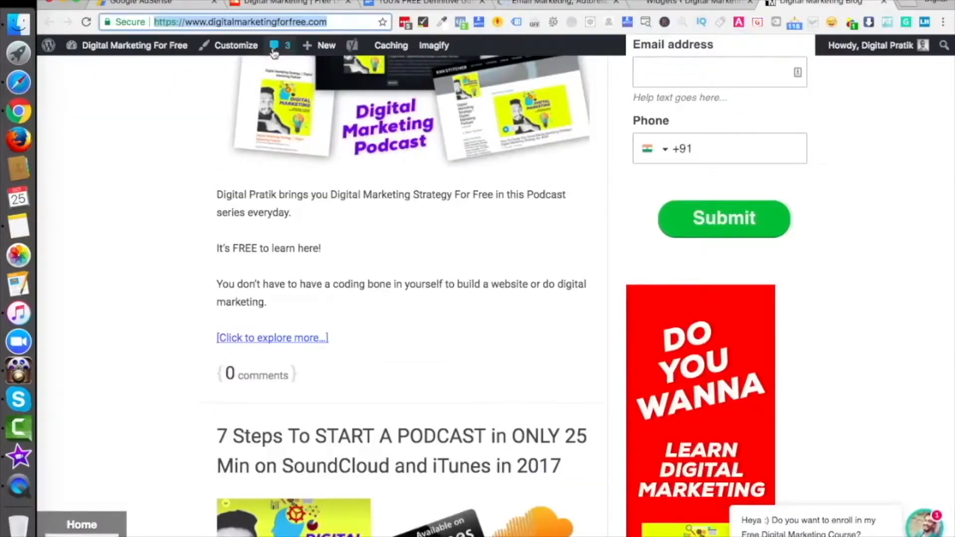
key("super+shift+n")
type("https://www.digitalmarketingforfree.com")
key("Return")
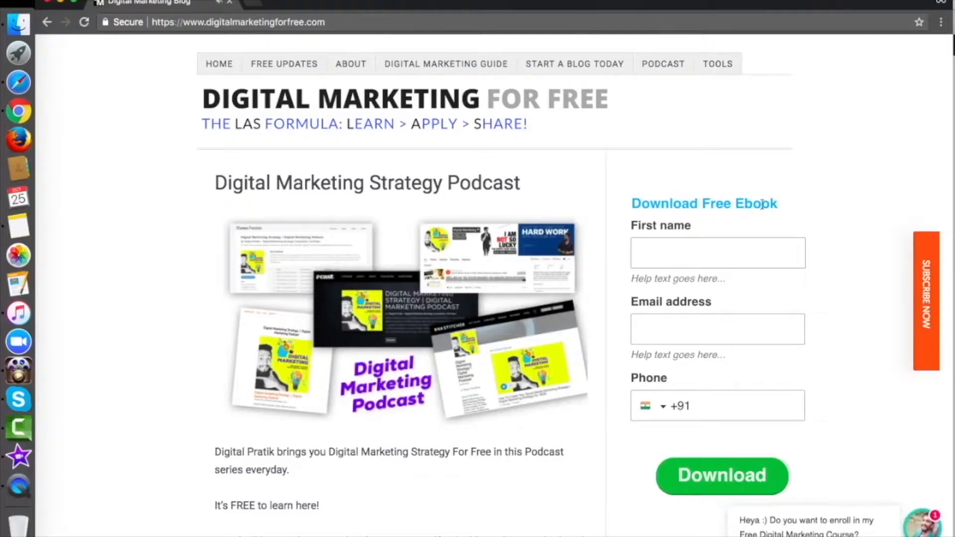
Step: Dismiss the popup and submit a test signup with a first name, e-mail and phone number
scroll(720, 466, "down", 1)
scroll(720, 465, "down", 2)
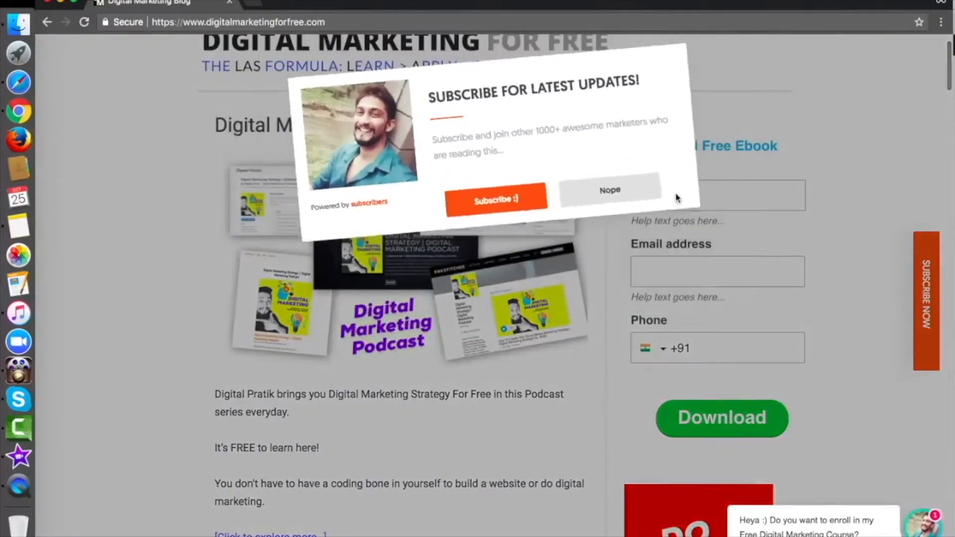
left_click(642, 201)
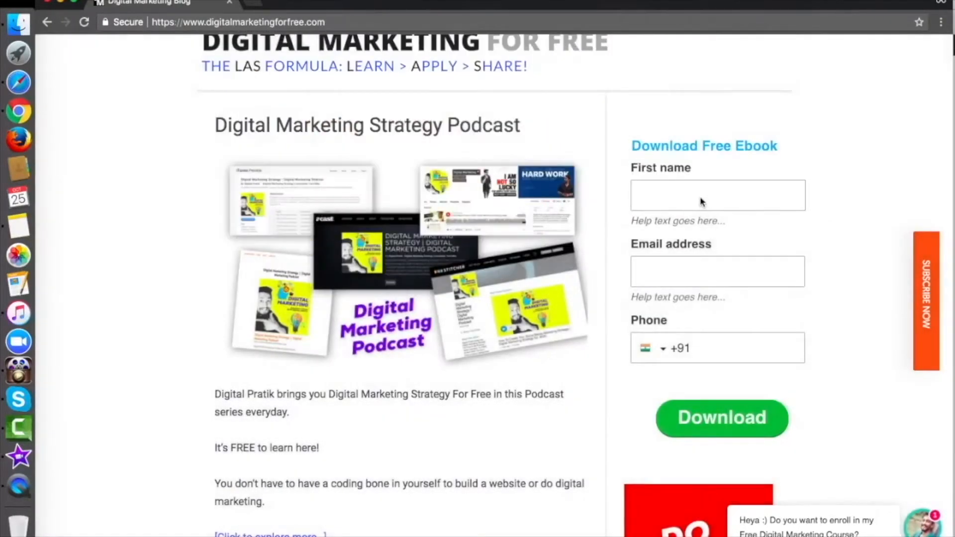
type("Pratiksinh")
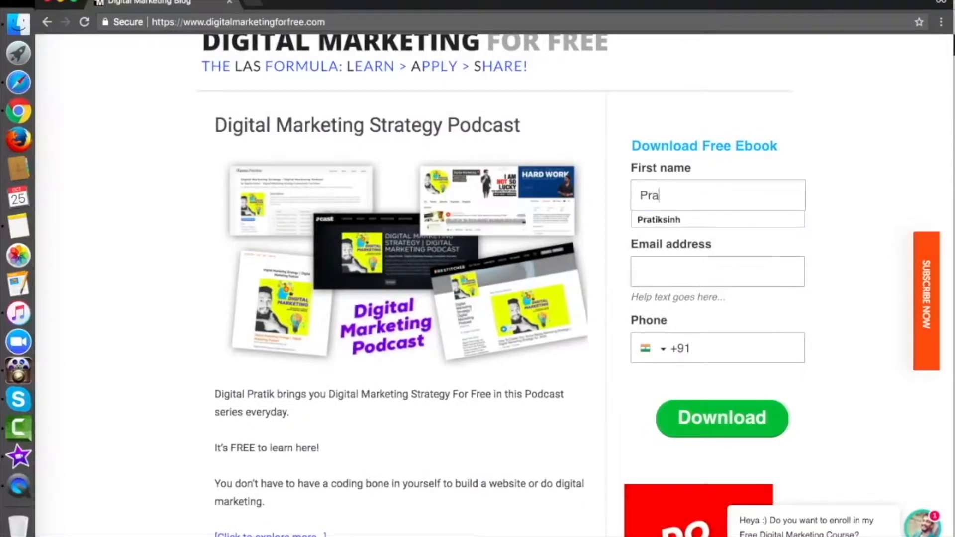
key("Tab")
left_click(765, 347)
key("F1")
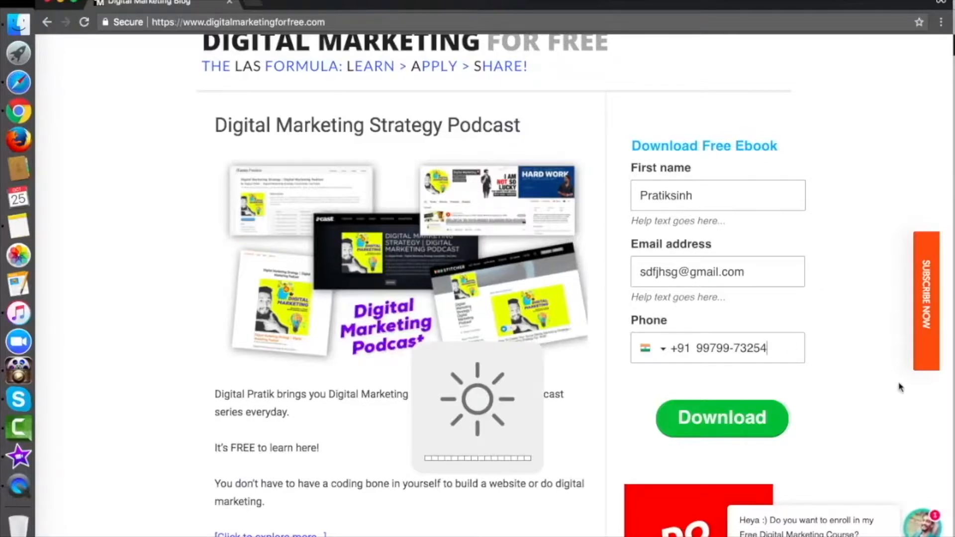
left_click(685, 422)
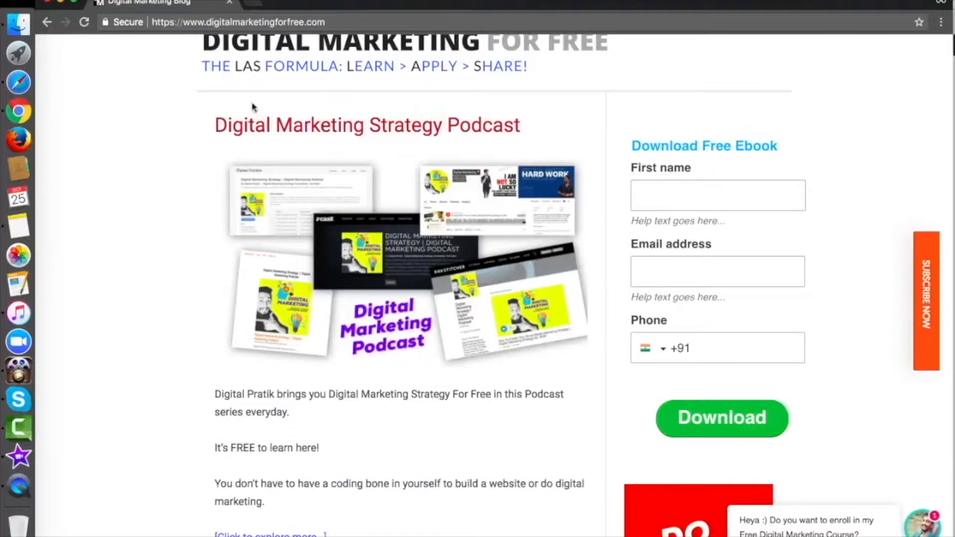
Step: Close the private window and go from GetResponse's forms page to the Contacts lists
left_click(48, 1)
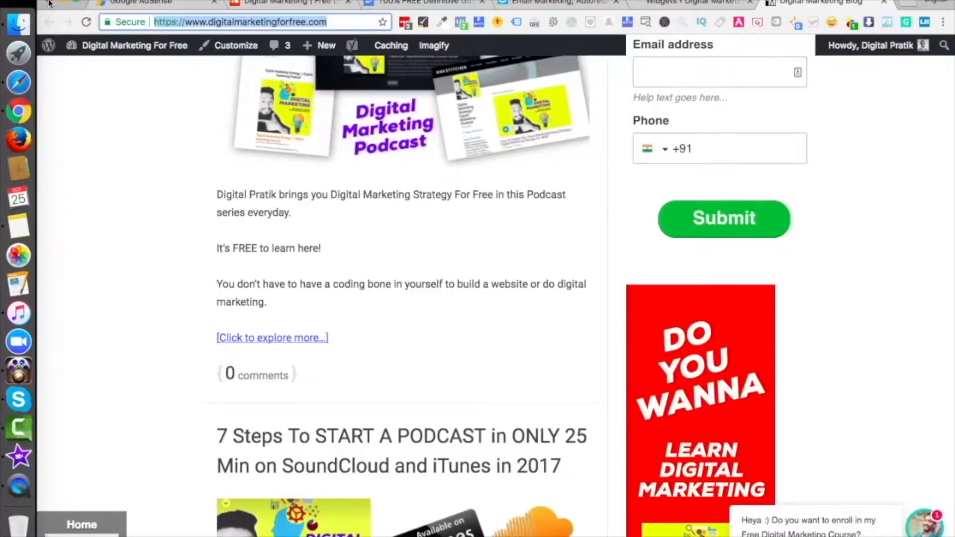
left_click(517, 2)
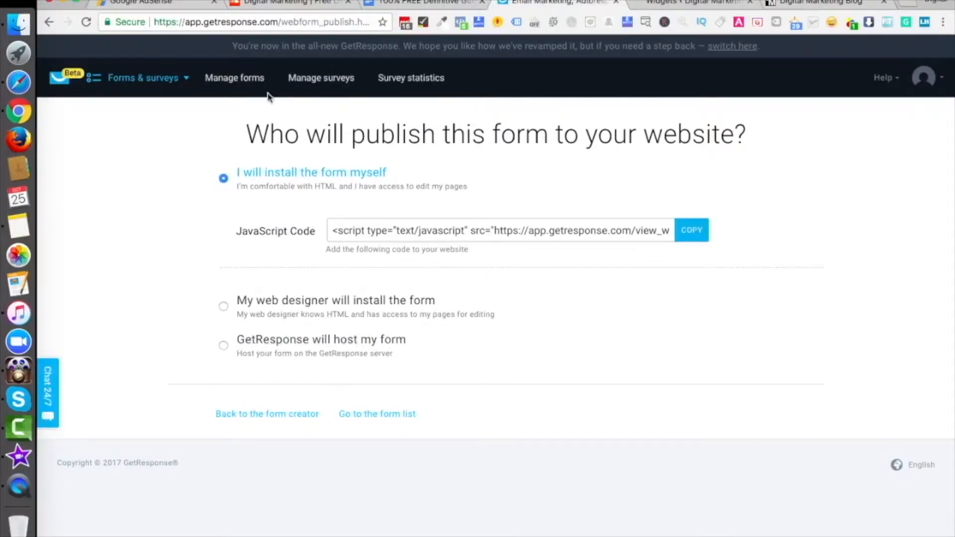
left_click(230, 83)
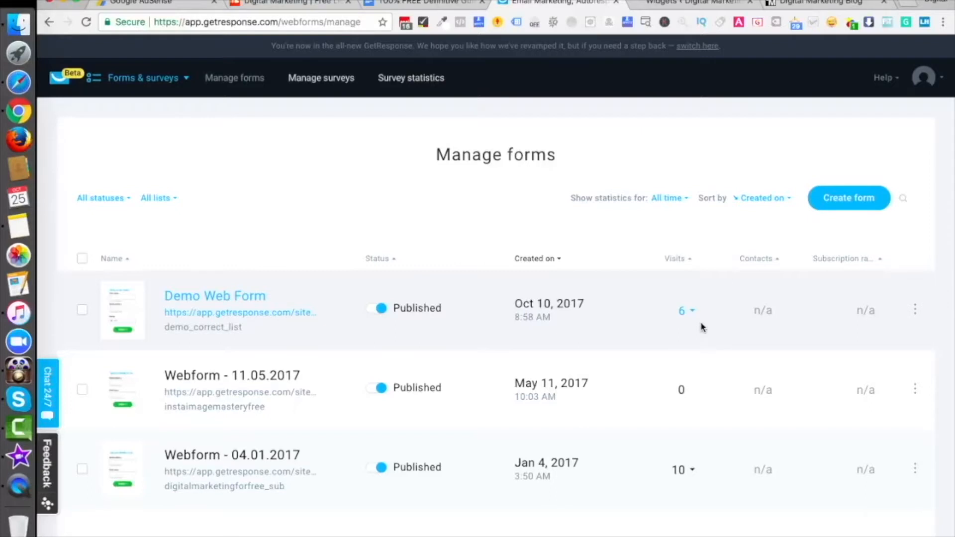
left_click(150, 75)
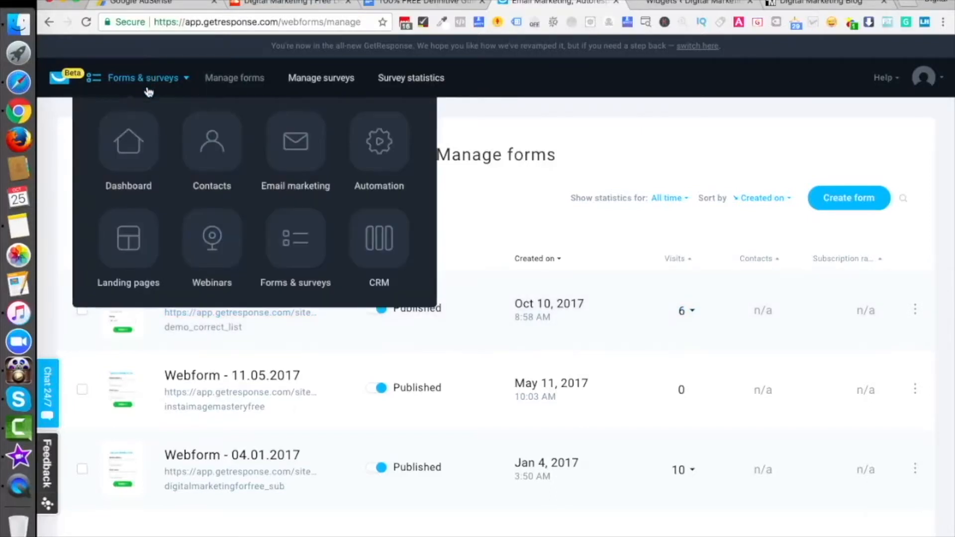
left_click(215, 145)
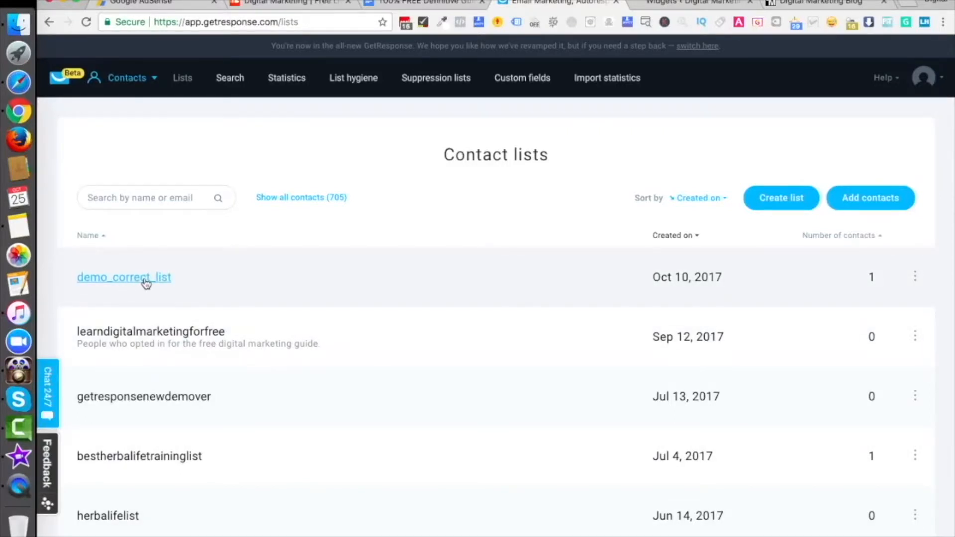
Step: Open demo_correct_list's contacts to see the single test signup from Oct 25, 2017
left_click(791, 5)
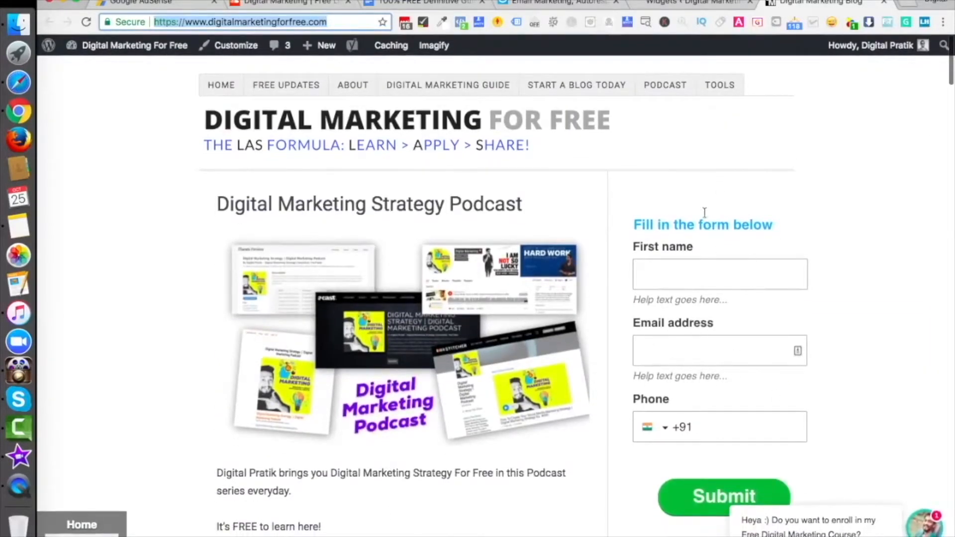
left_click(546, 5)
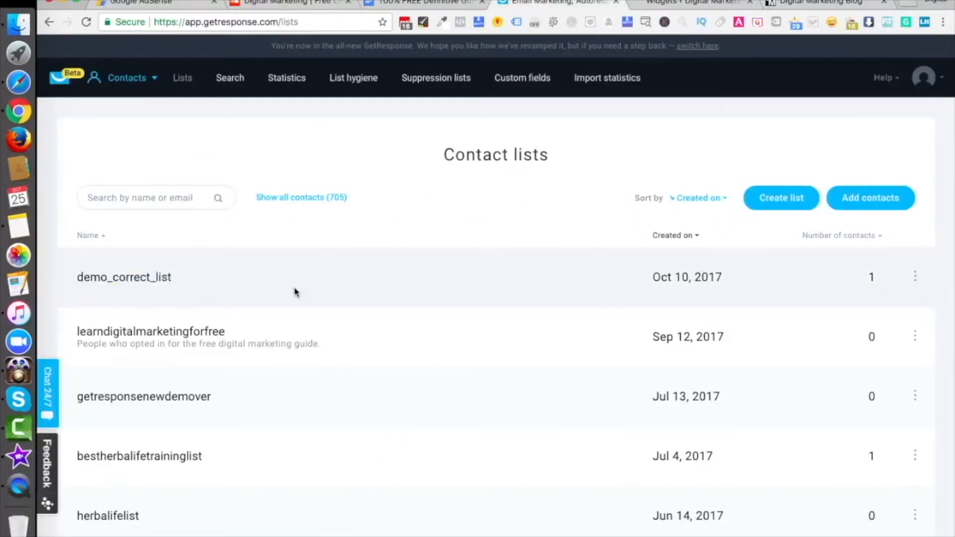
left_click(134, 283)
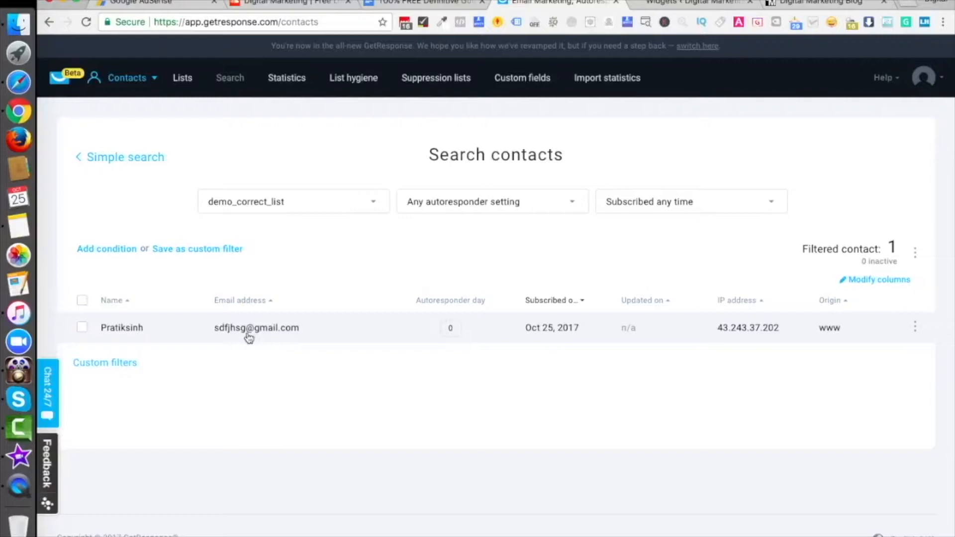
Step: Return from the blog to GetResponse's Forms & surveys and reopen Demo Web Form for editing
left_click(800, 9)
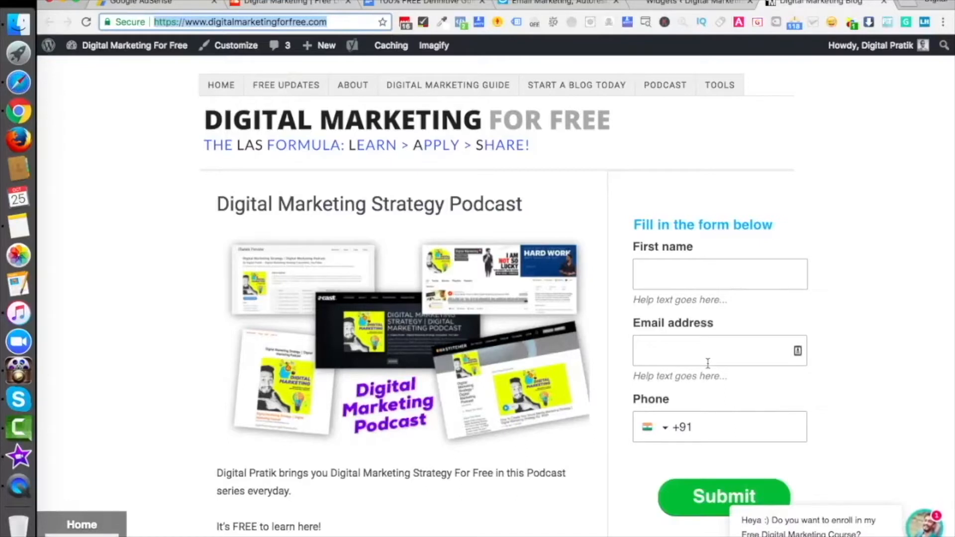
scroll(710, 366, "down", 2)
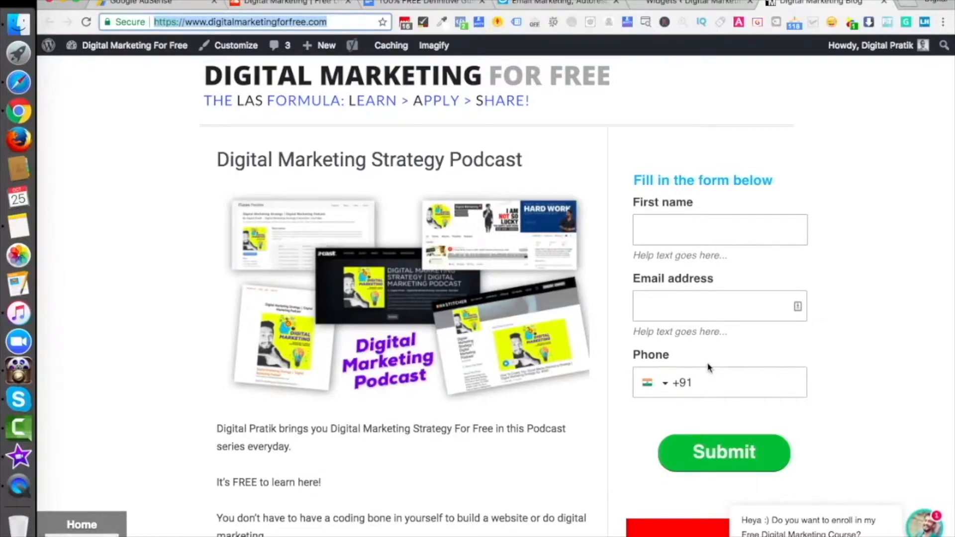
left_click(580, 6)
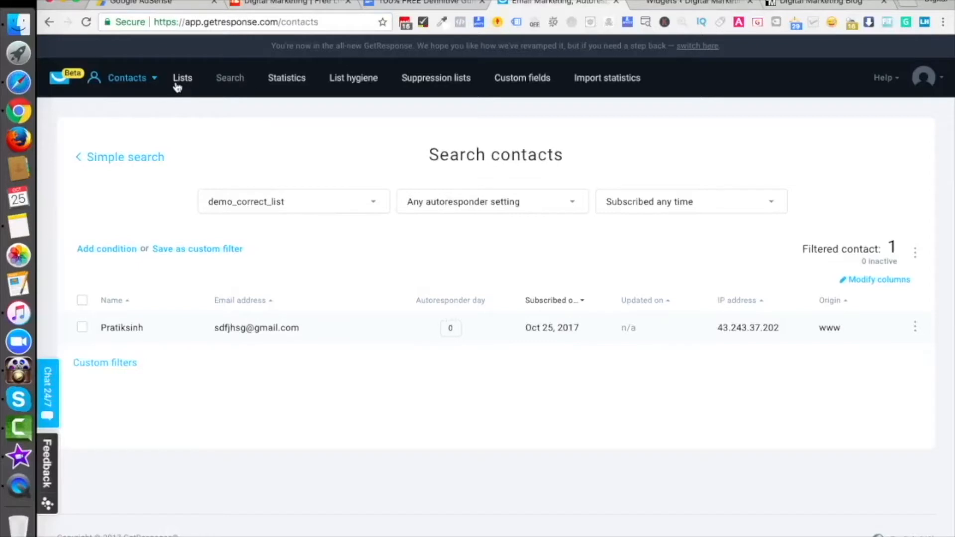
left_click(147, 81)
left_click(297, 236)
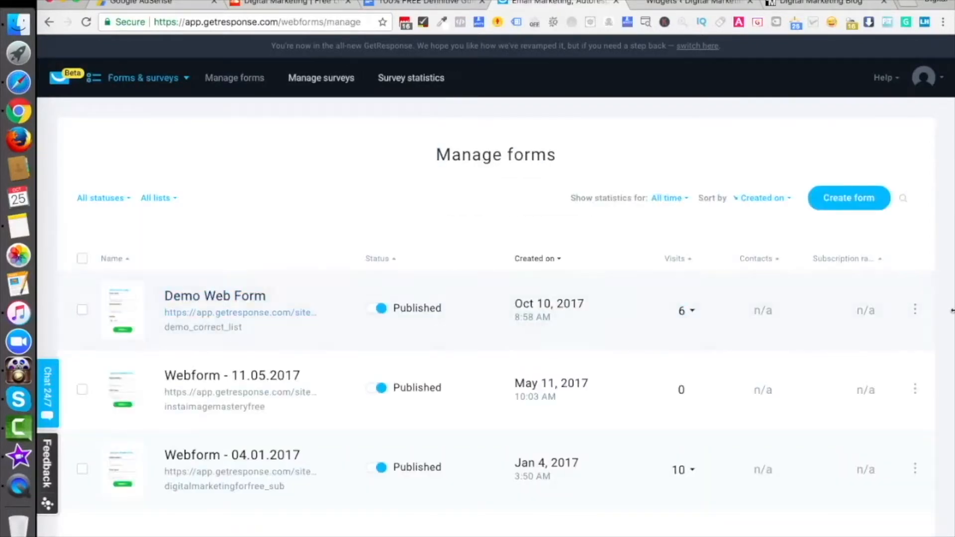
left_click(914, 309)
left_click(846, 350)
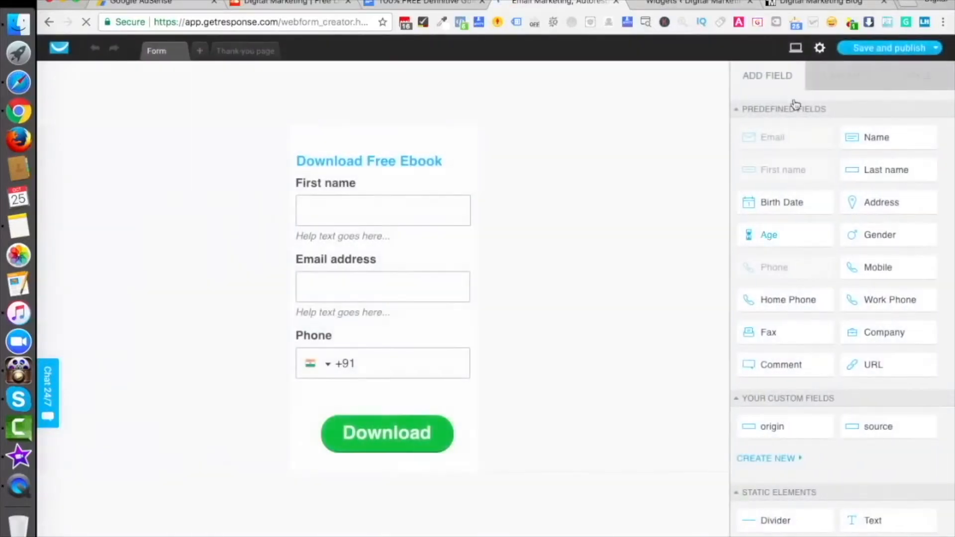
left_click(822, 49)
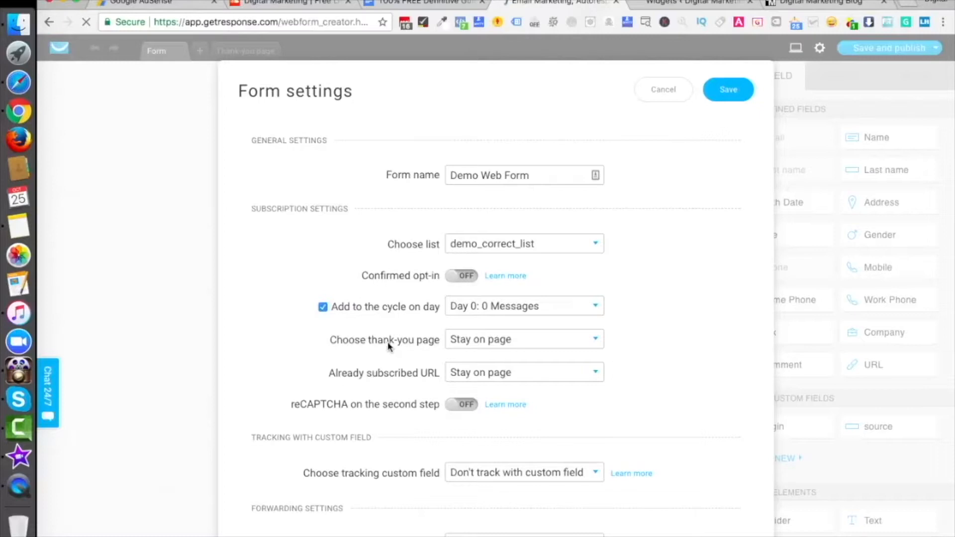
left_click(492, 344)
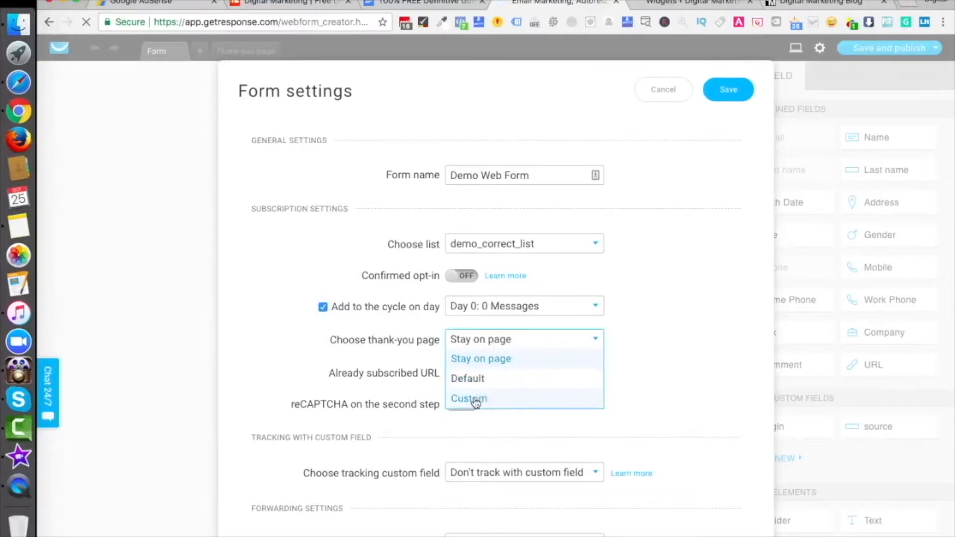
left_click(689, 291)
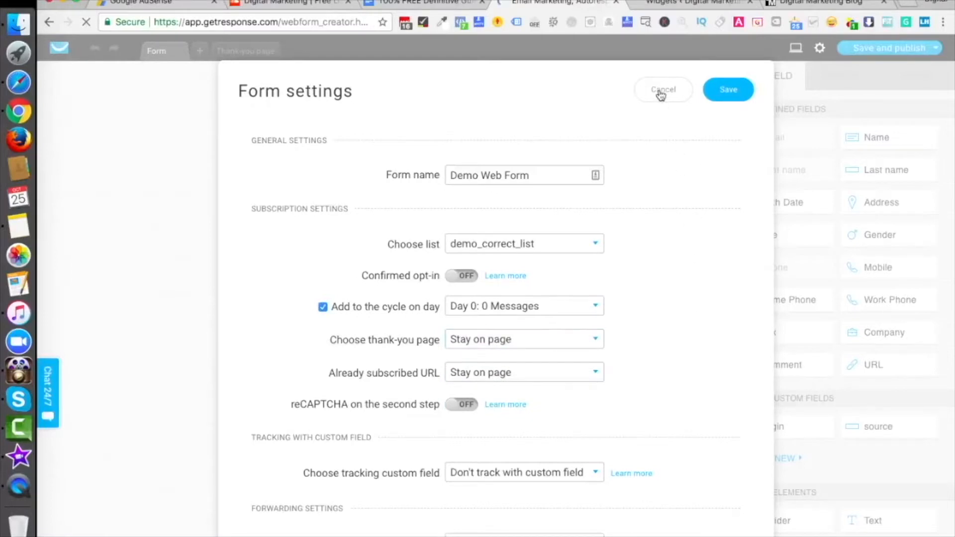
left_click(661, 91)
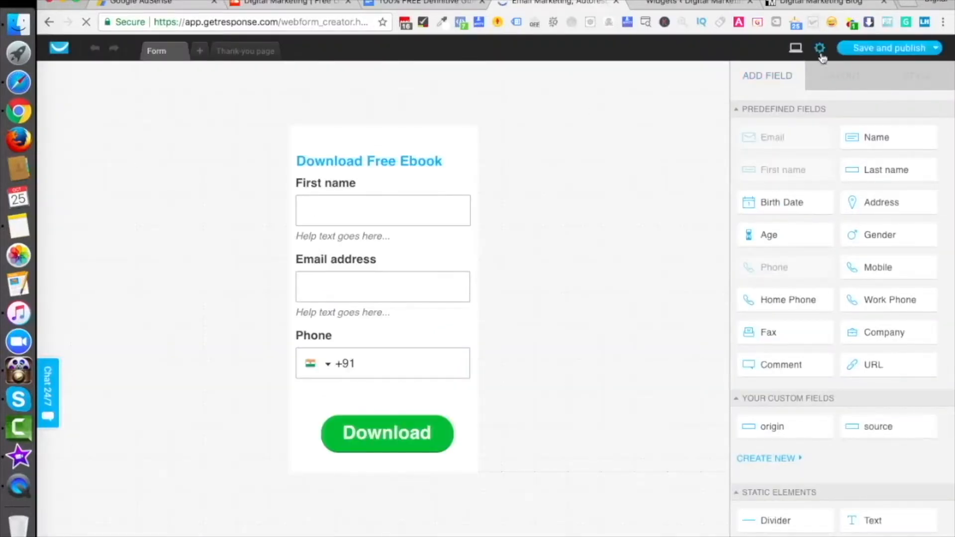
left_click(442, 143)
Step: In the form's layout properties, set type Pop over, effect Shake and delay 5s
left_click(916, 78)
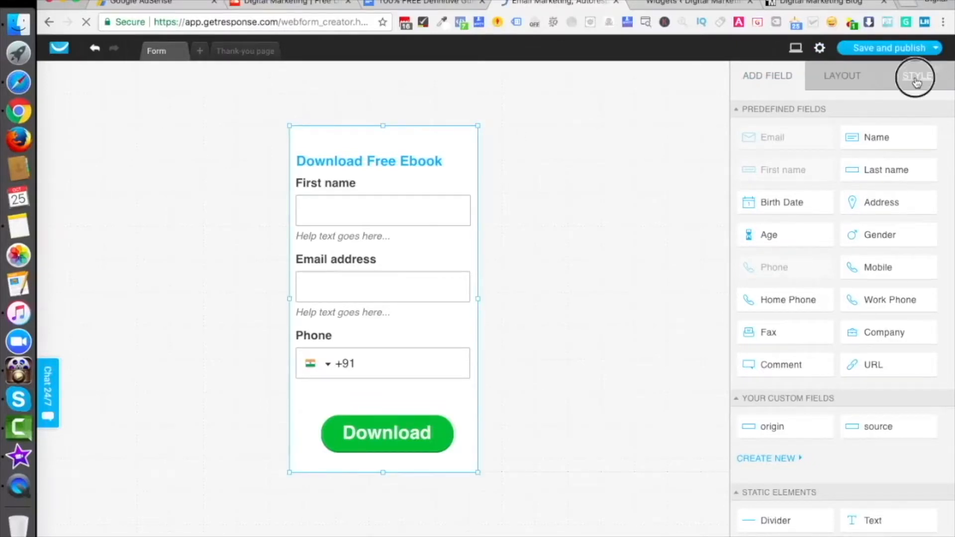
left_click(864, 78)
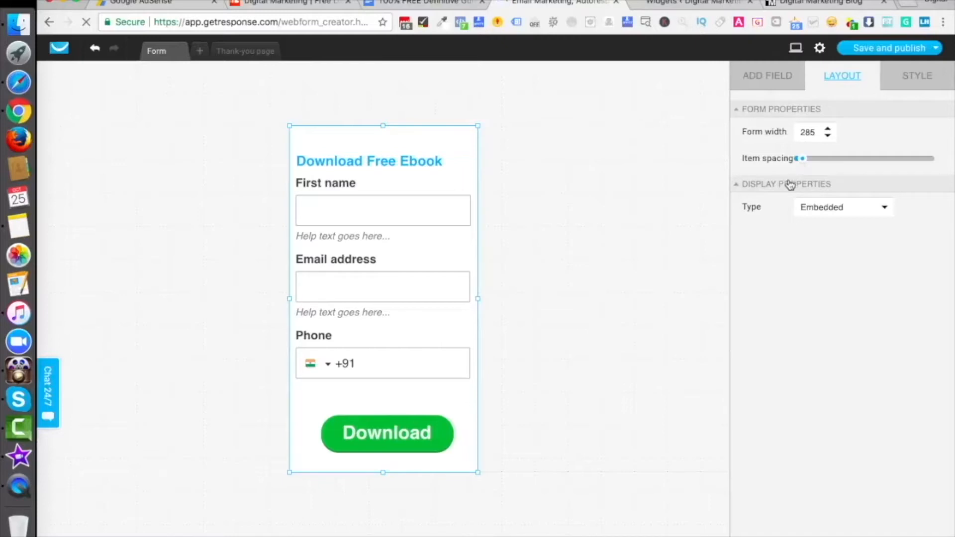
left_click(833, 210)
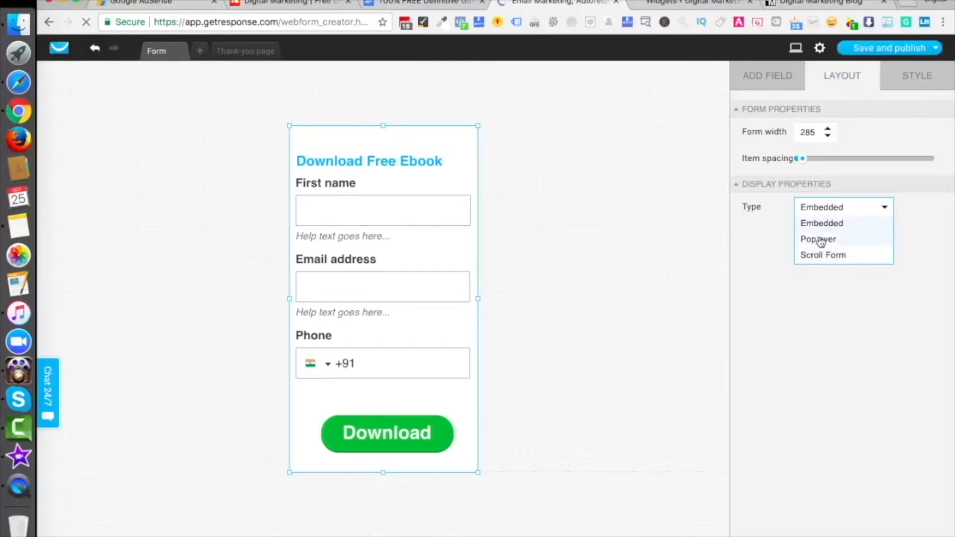
left_click(820, 240)
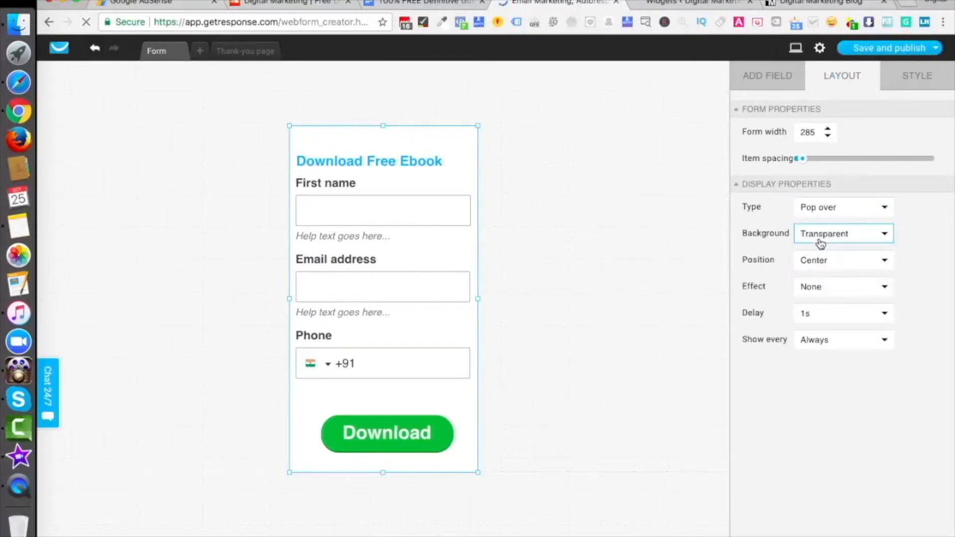
left_click(818, 206)
left_click(820, 241)
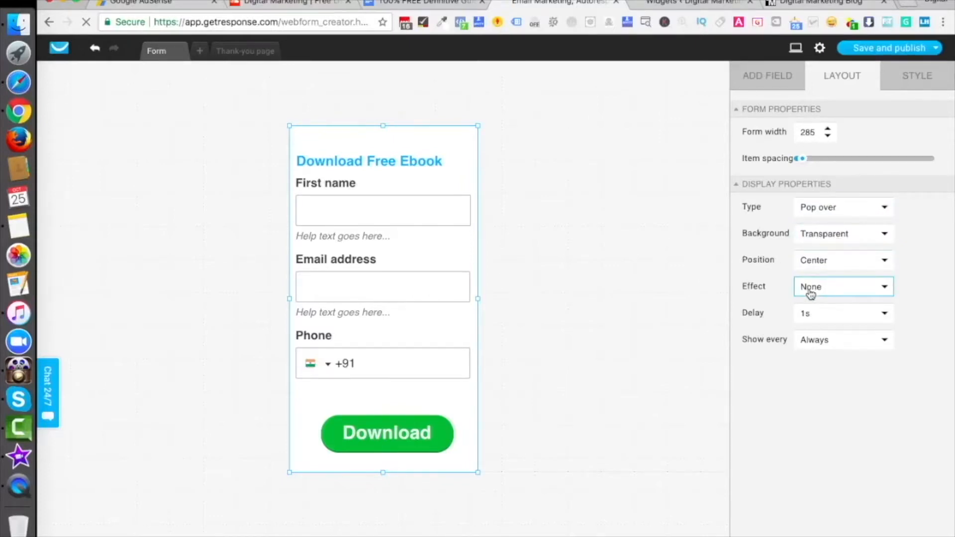
left_click(810, 288)
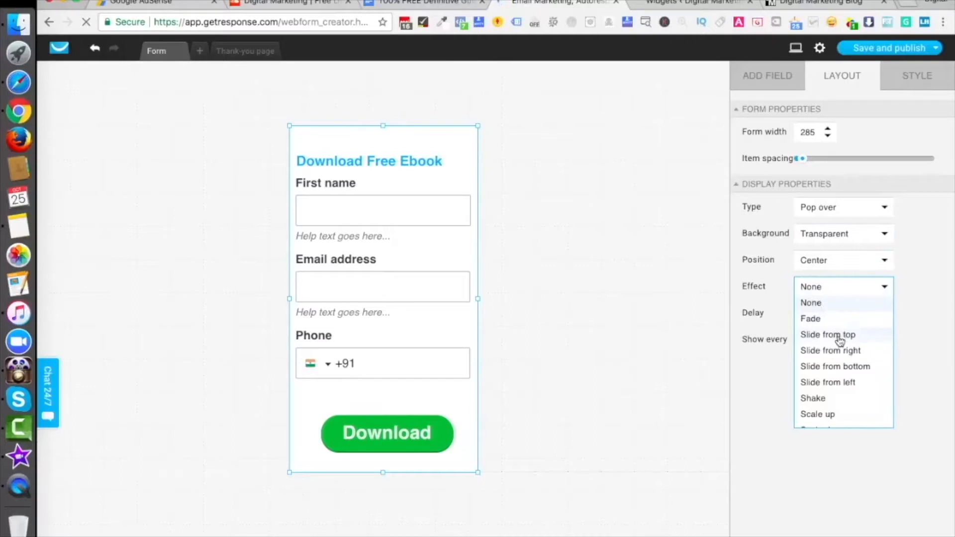
left_click(813, 399)
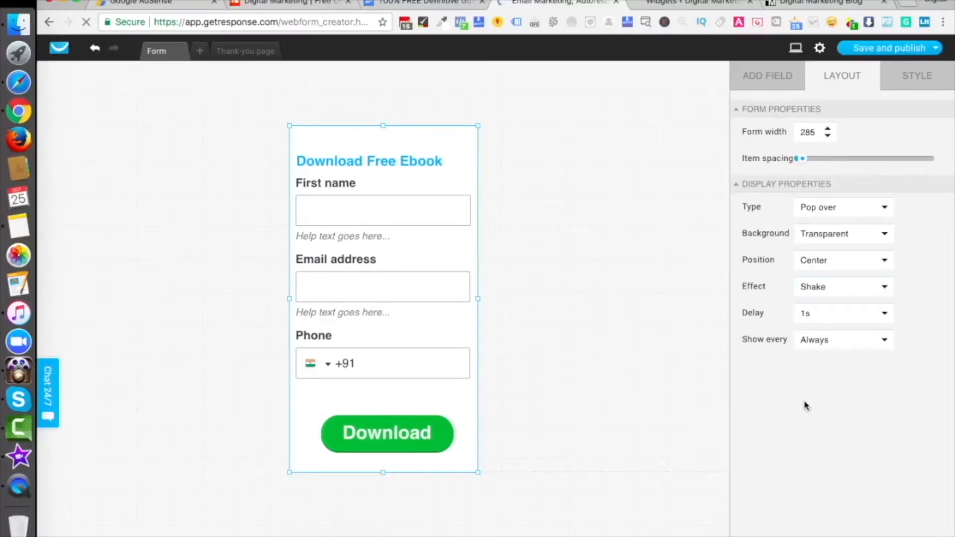
left_click(823, 319)
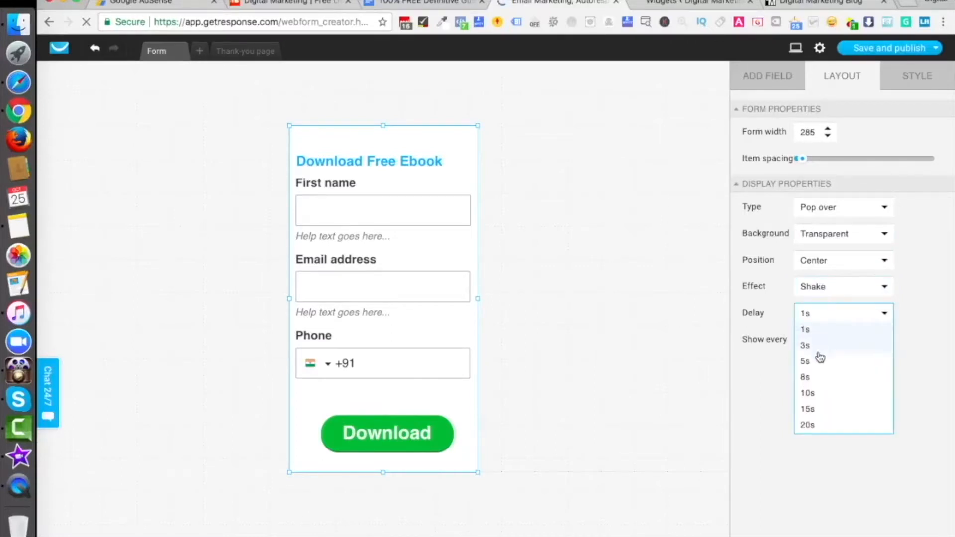
left_click(819, 357)
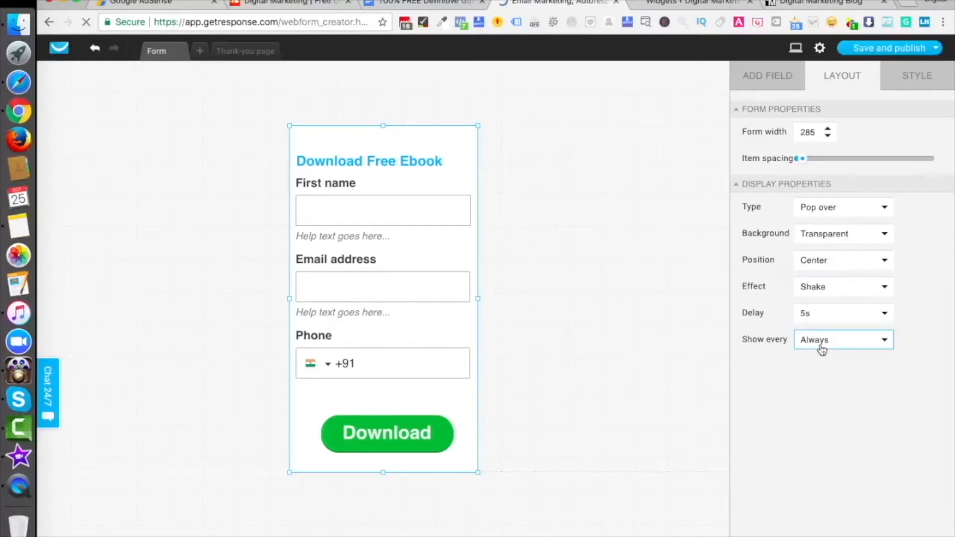
Step: Save and publish the form, then open digitalmarketingforfree.com in an incognito window
mouse_move(868, 49)
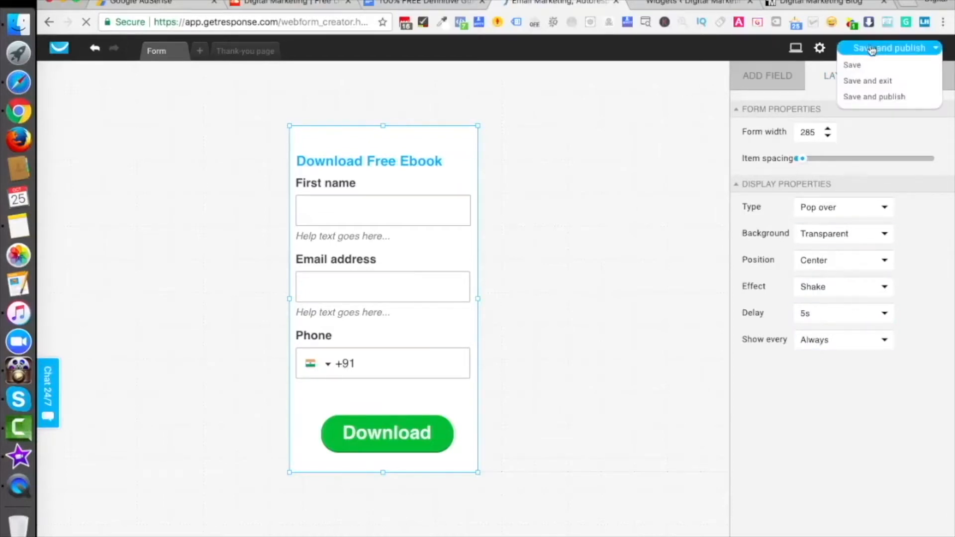
left_click(876, 97)
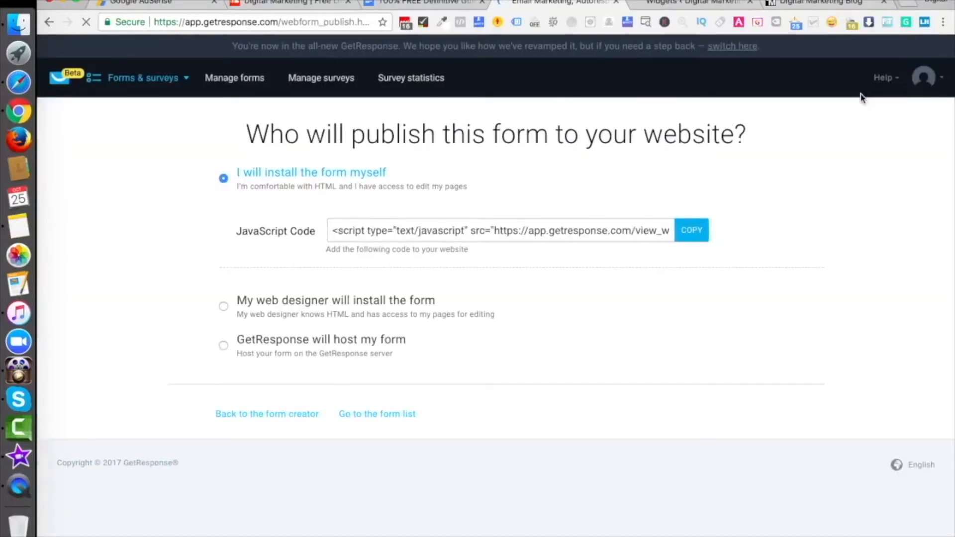
key("super+shift+n")
type("digital")
key("Return")
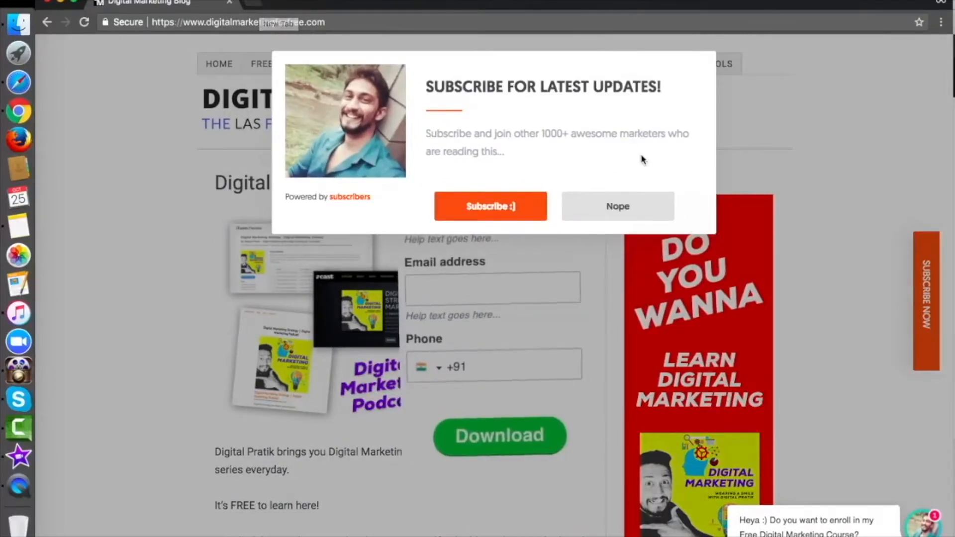
Step: Dismiss the blog's subscribe popup with Nope to reveal the Download Free Ebook form
left_click(597, 205)
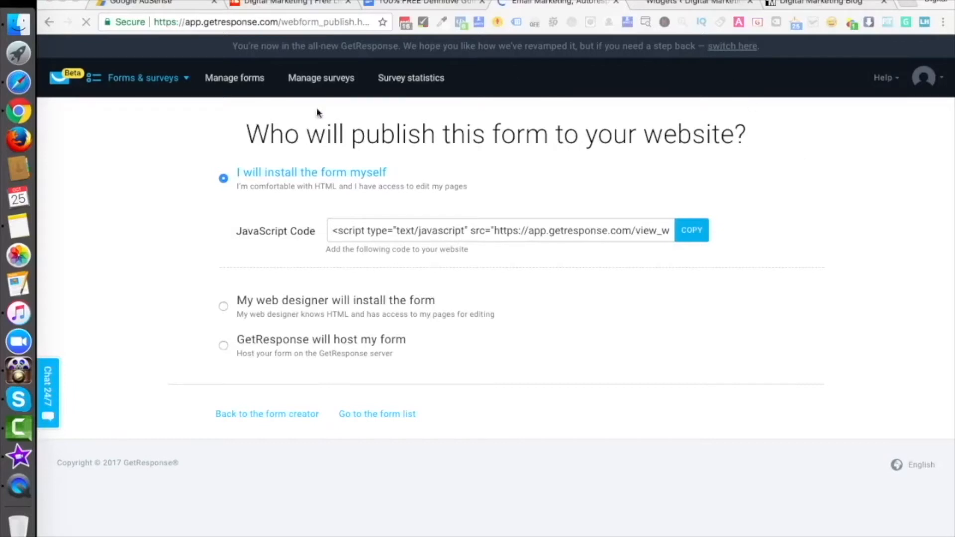
Step: Reopen Demo Web Form in the GetResponse editor from the forms list
left_click(238, 84)
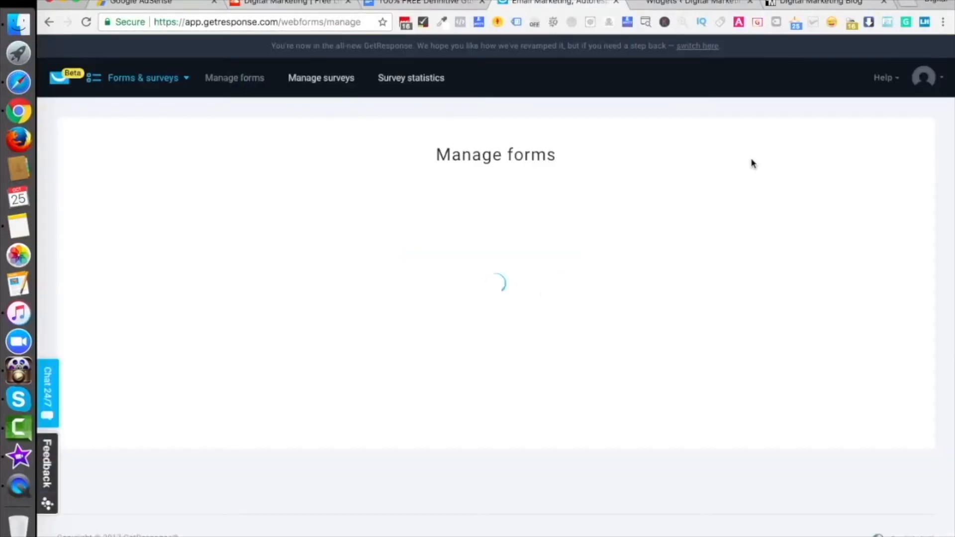
left_click(915, 309)
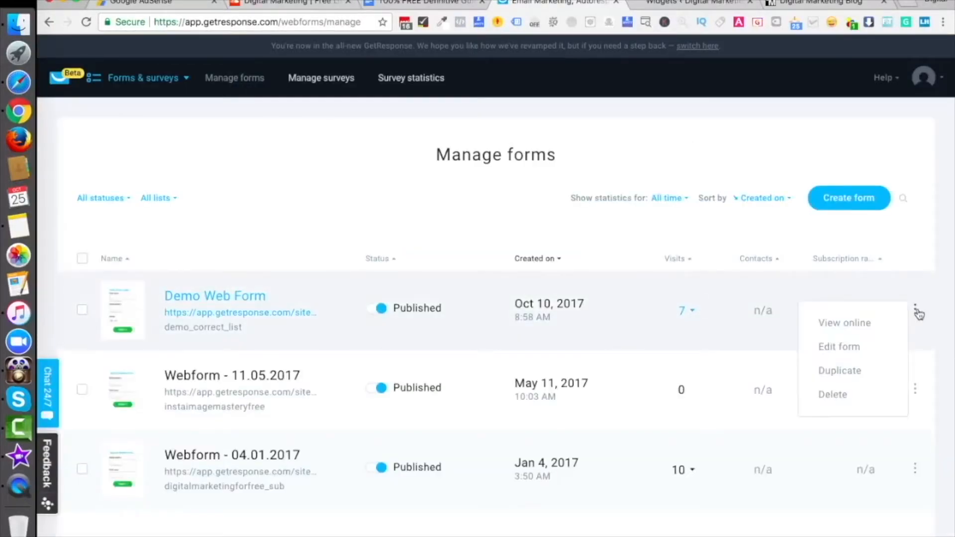
left_click(862, 350)
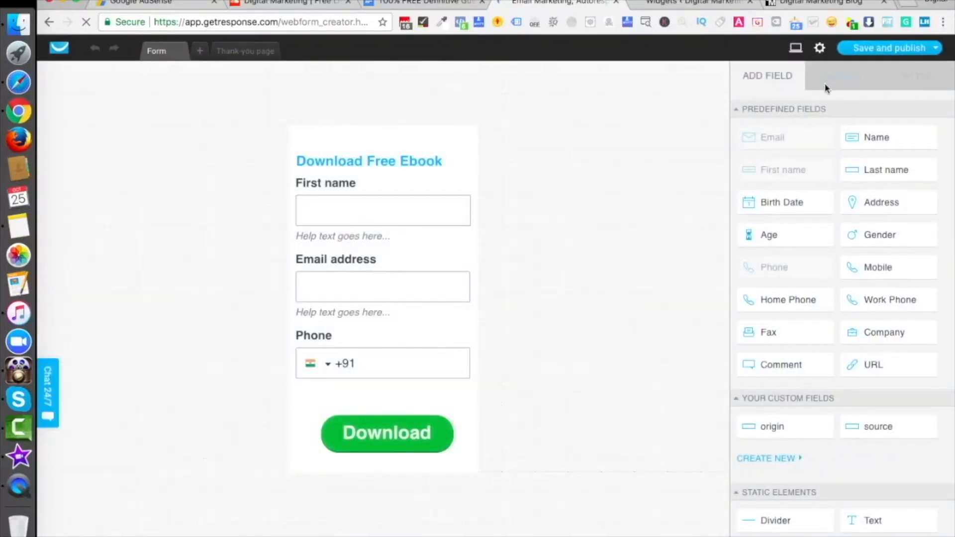
Step: Change the form's Layout display type from Pop over to Embedded, then save and publish
left_click(462, 149)
left_click(846, 82)
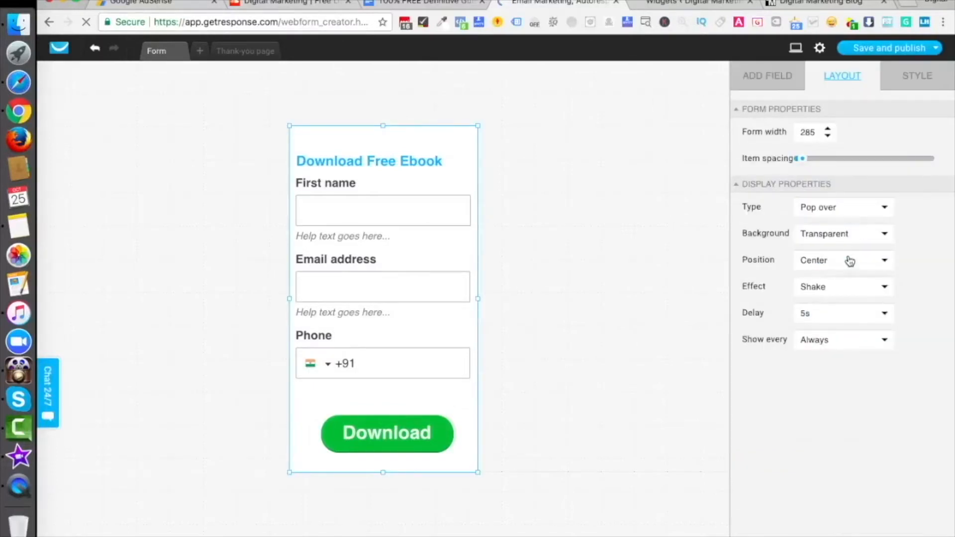
left_click(829, 212)
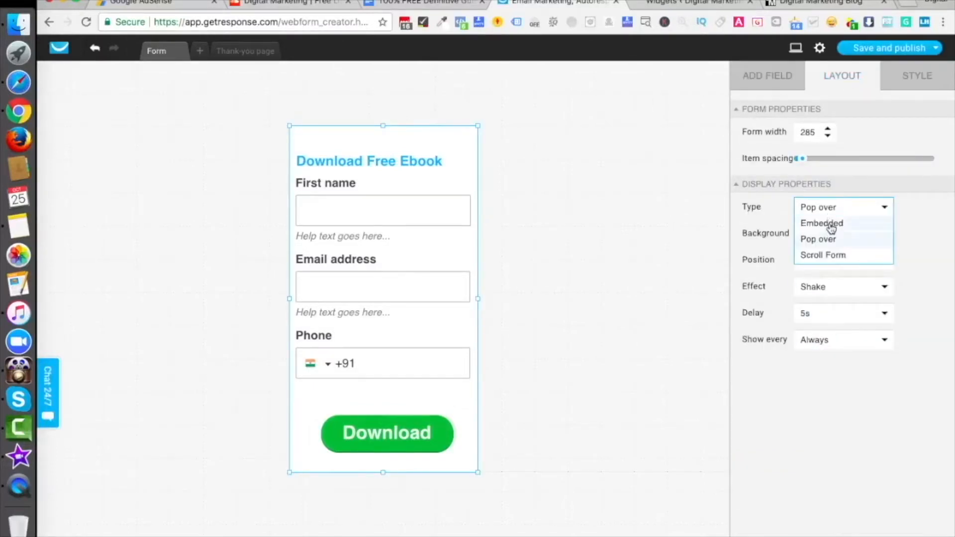
left_click(832, 224)
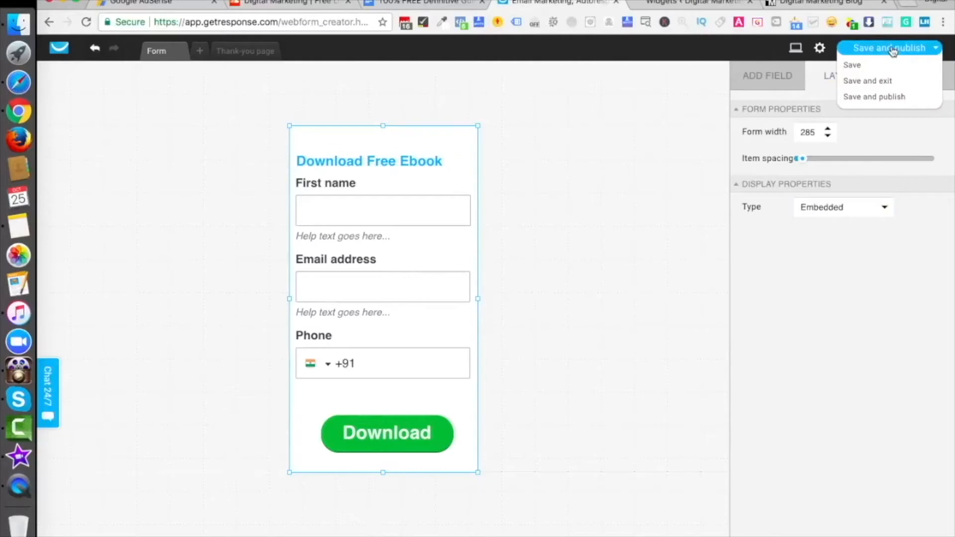
left_click(874, 97)
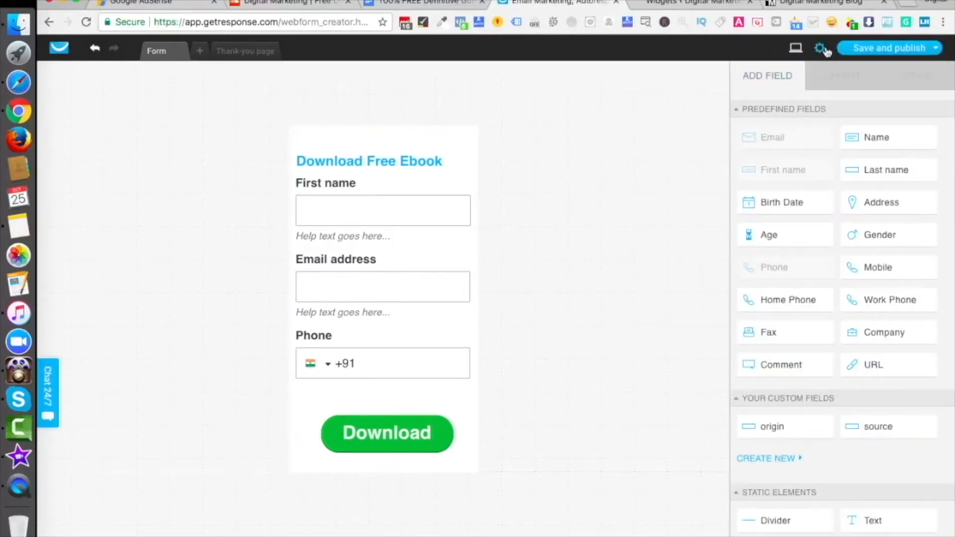
left_click(840, 47)
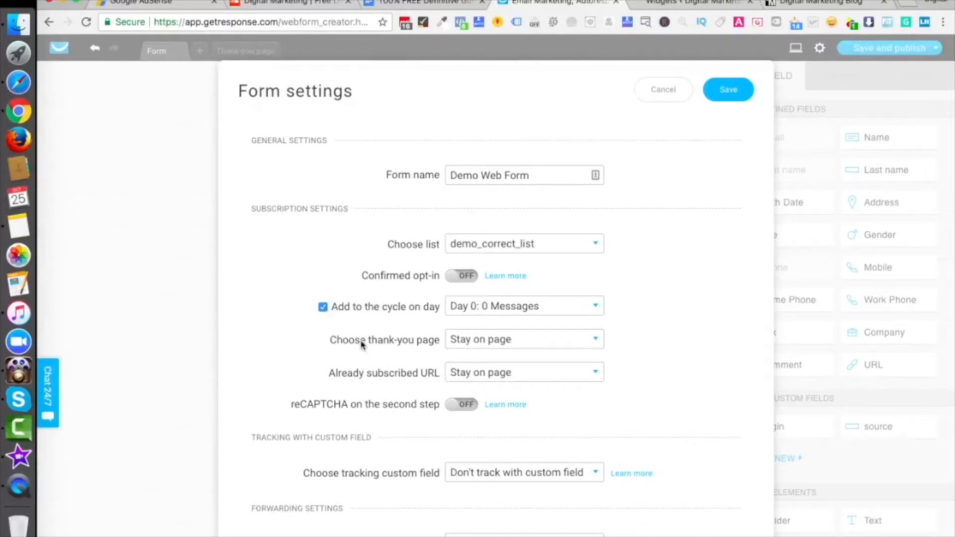
Step: Use the Default thank-you page, keep already-subscribed visitors on Stay on page, then save and publish
left_click(470, 343)
left_click(473, 379)
left_click(497, 376)
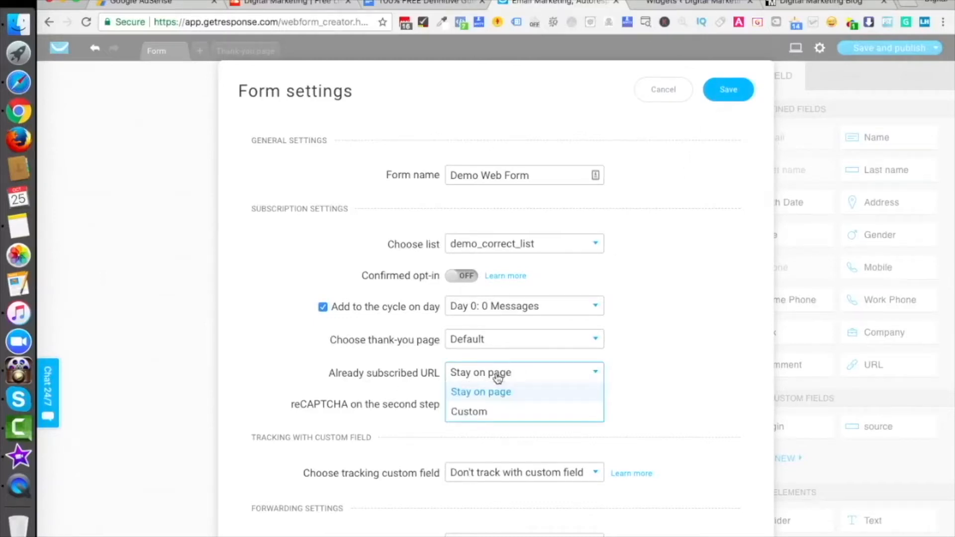
left_click(491, 410)
left_click(559, 380)
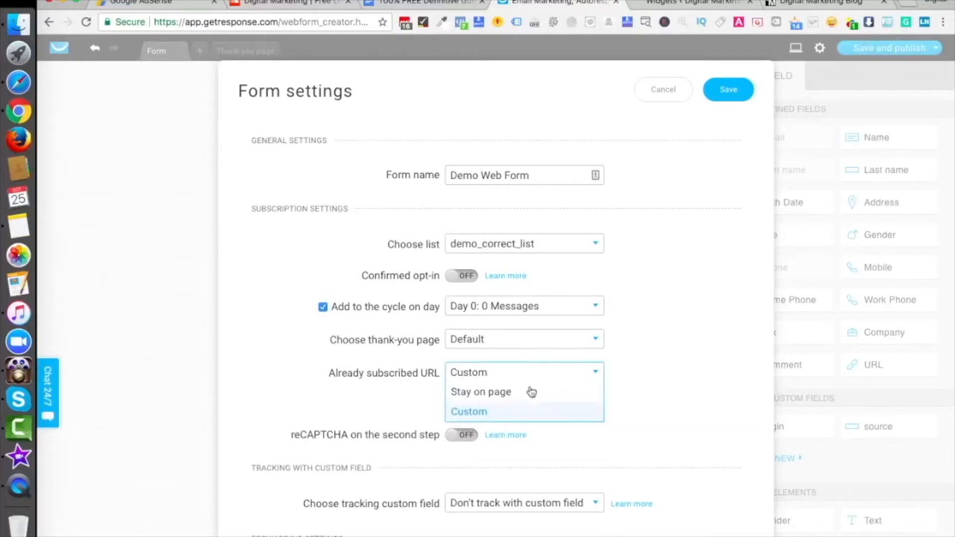
left_click(522, 393)
left_click(729, 90)
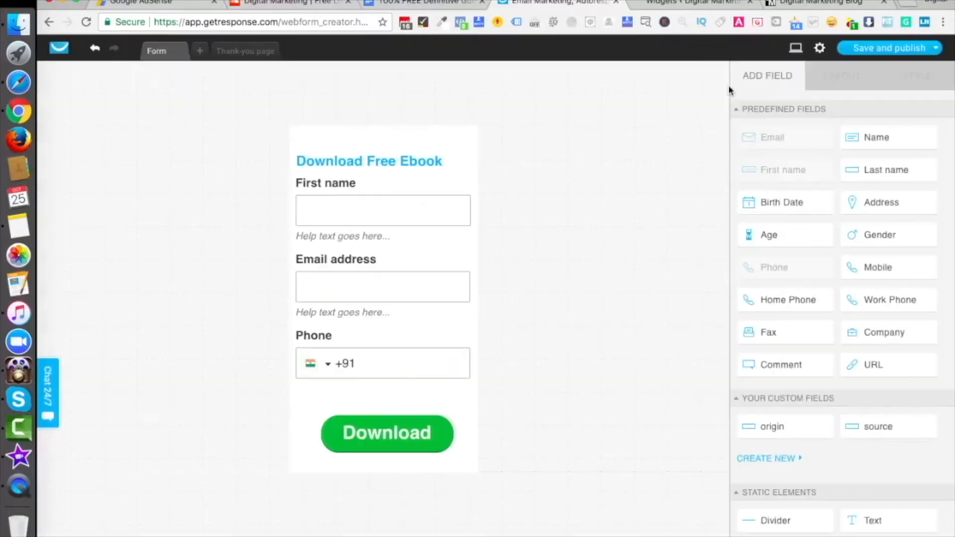
mouse_move(875, 63)
left_click(875, 98)
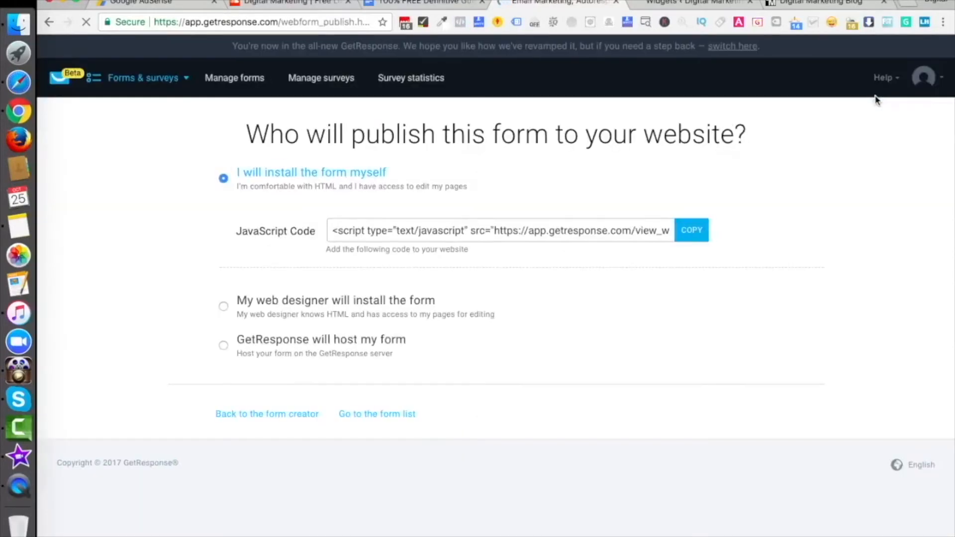
Step: Submit a test signup in the blog's sidebar ebook form with a first name, email address and phone number
left_click(820, 5)
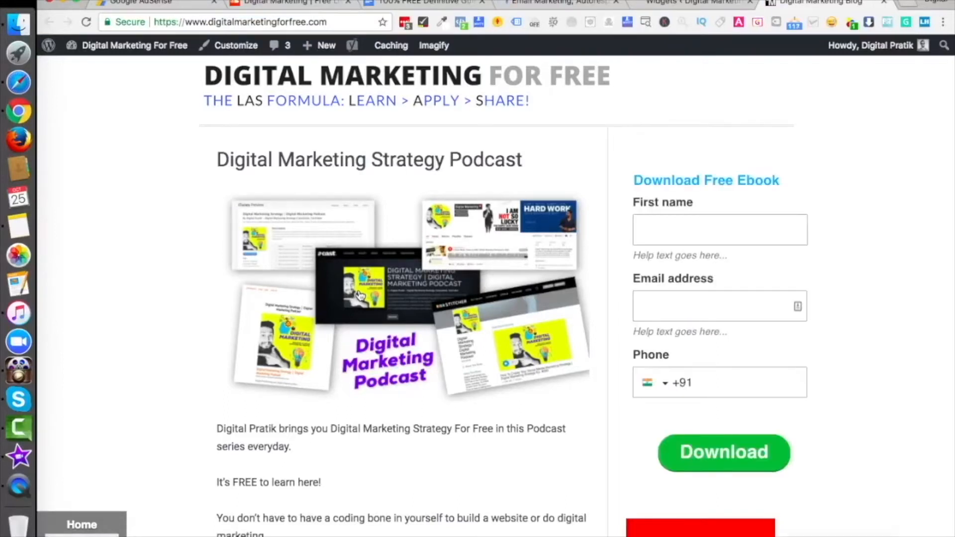
left_click(711, 219)
type("Pratiksinh")
key("Tab")
left_click(755, 385)
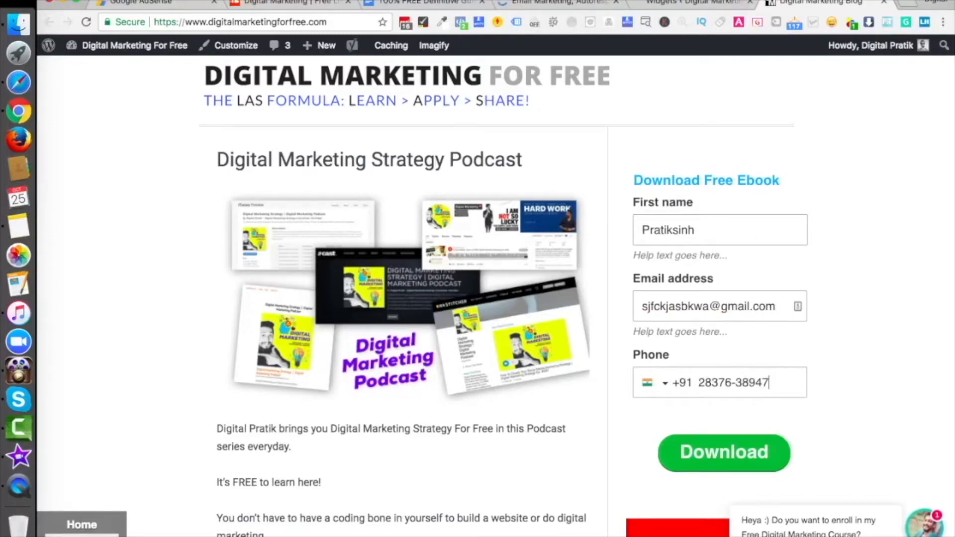
left_click(729, 463)
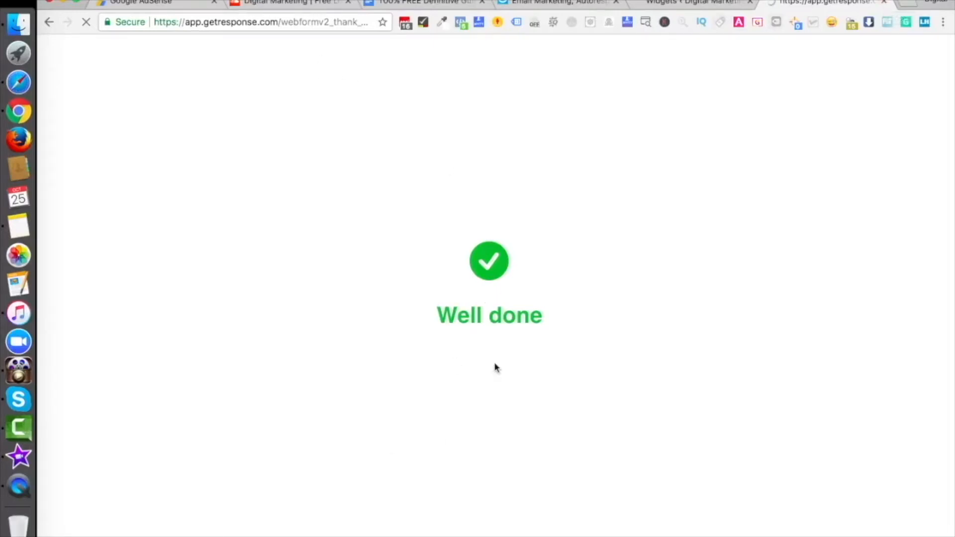
Step: Close the thank-you tab and load digitalmarketingforfree.com in a new tab
left_click(884, 2)
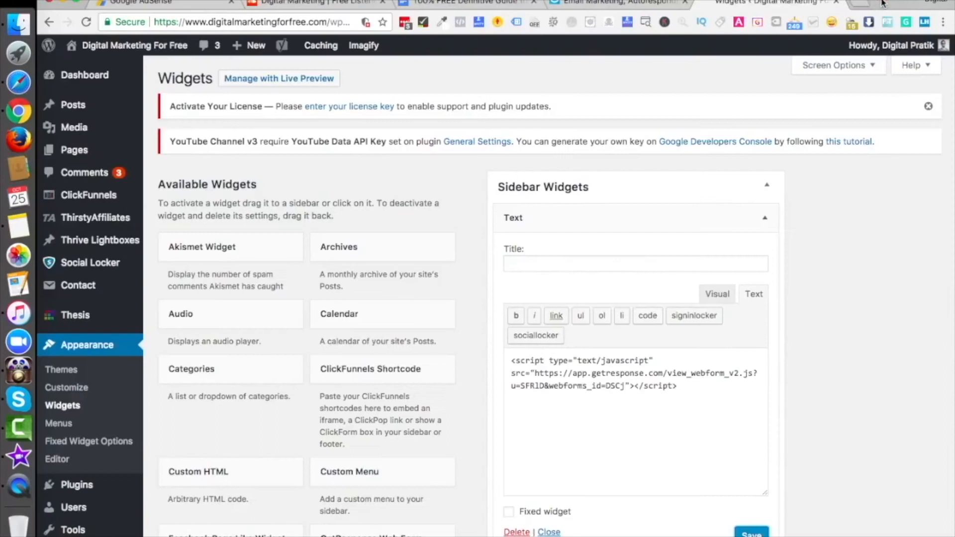
left_click(856, 3)
type("digitalmarketingforfree.com")
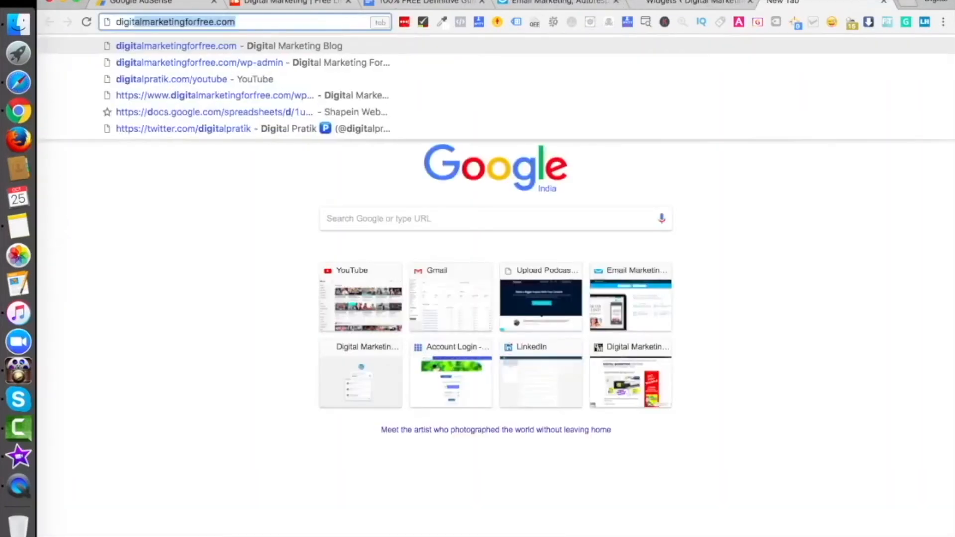
key("Return")
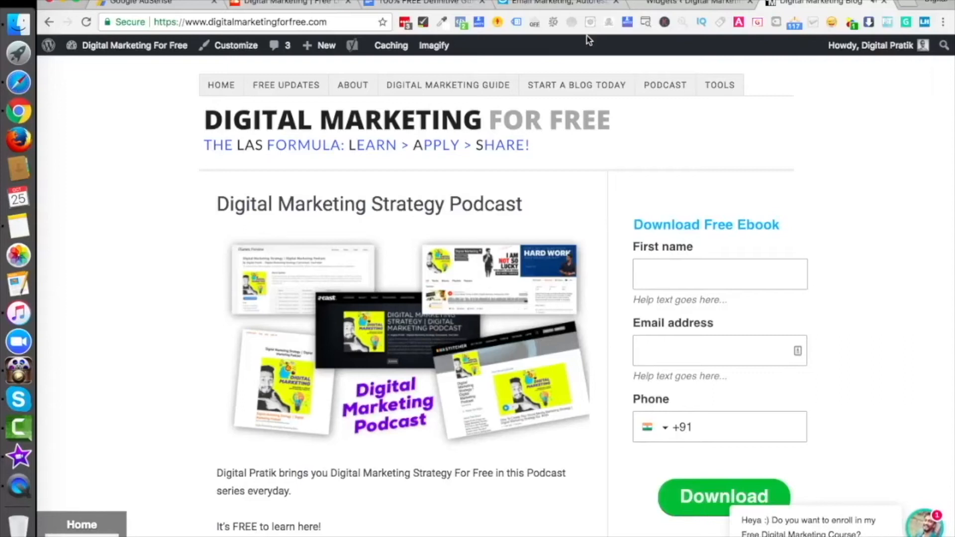
Step: Delete the Text widget holding the GetResponse script from the WordPress sidebar and reload the blog
left_click(560, 3)
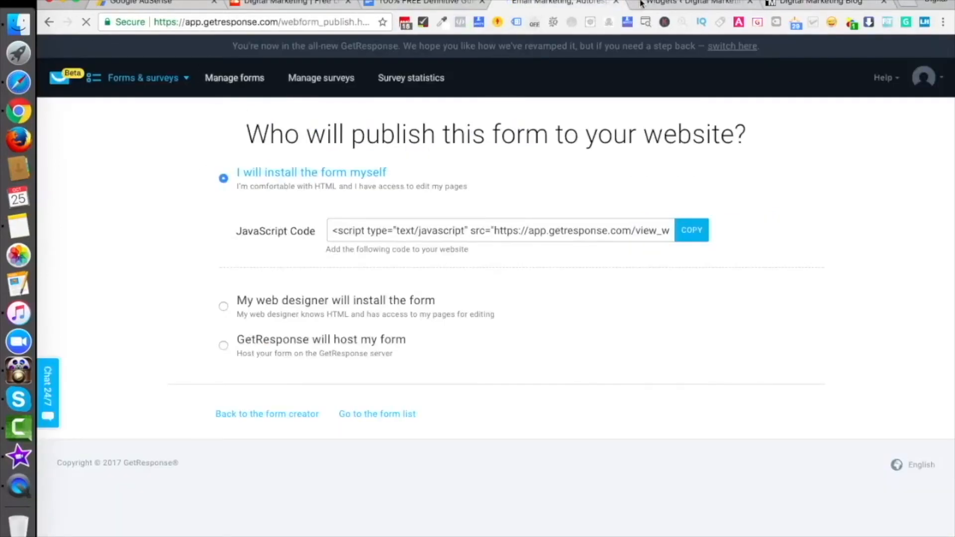
left_click(821, 3)
left_click(687, 6)
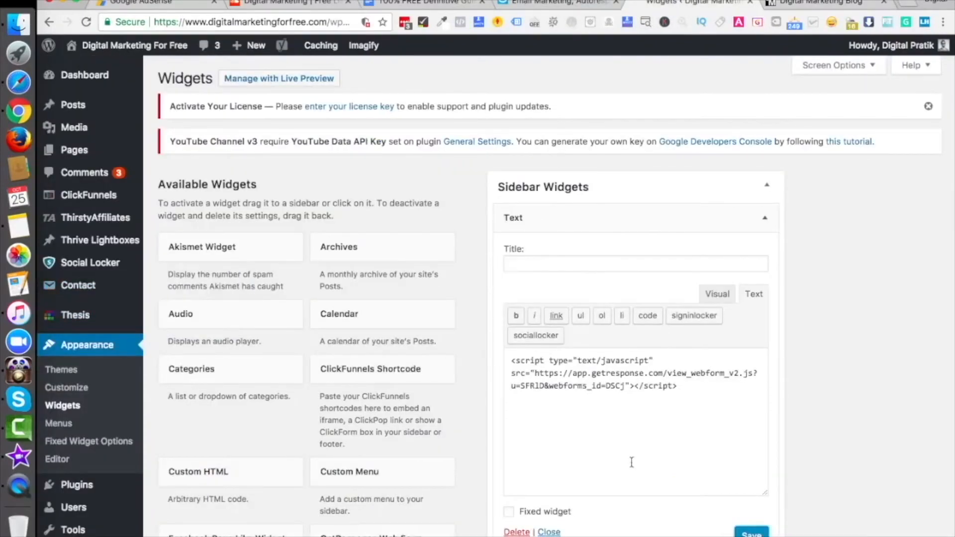
left_click(517, 532)
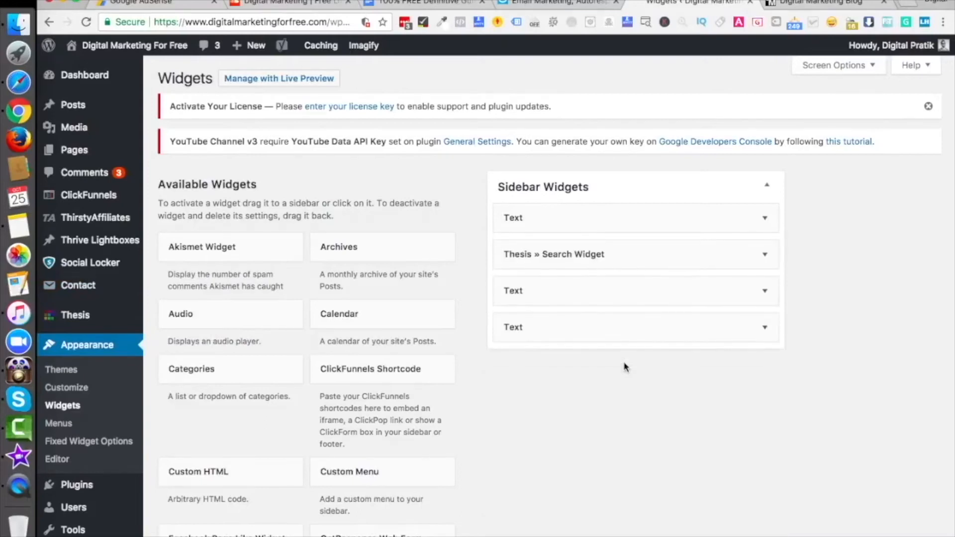
left_click(827, 5)
key("super+r")
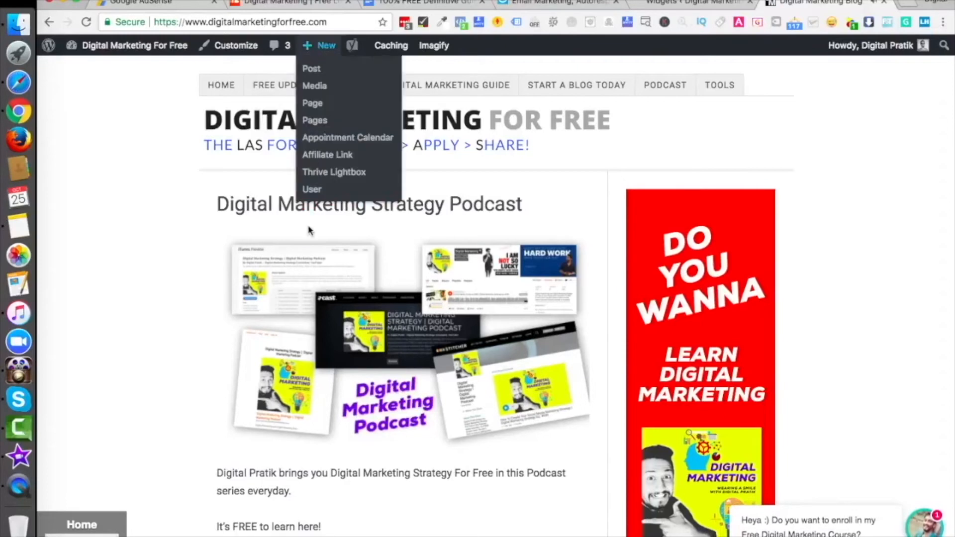
Step: Follow the sidebar banner to the video-guide page and submit the free course form with a test first name and email
scroll(613, 306, "down", 3)
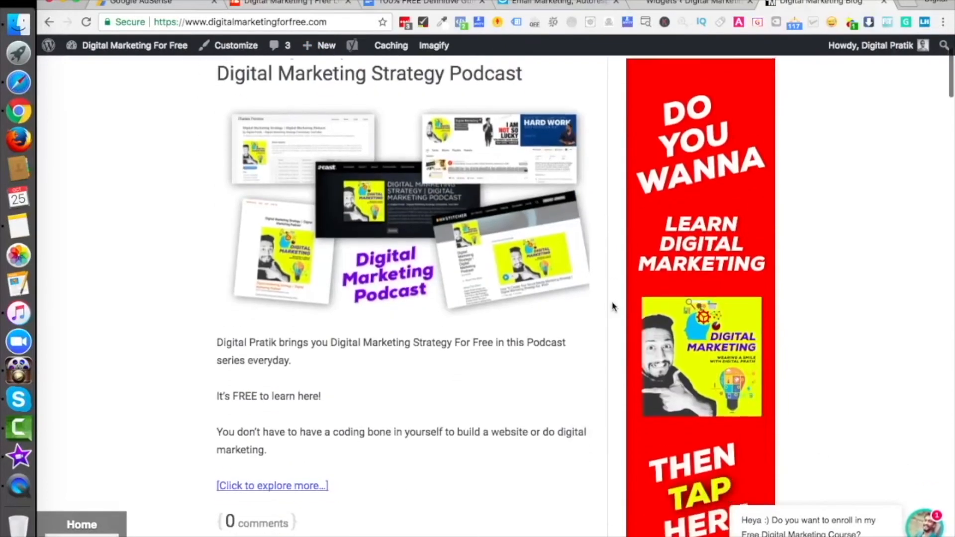
left_click(695, 256)
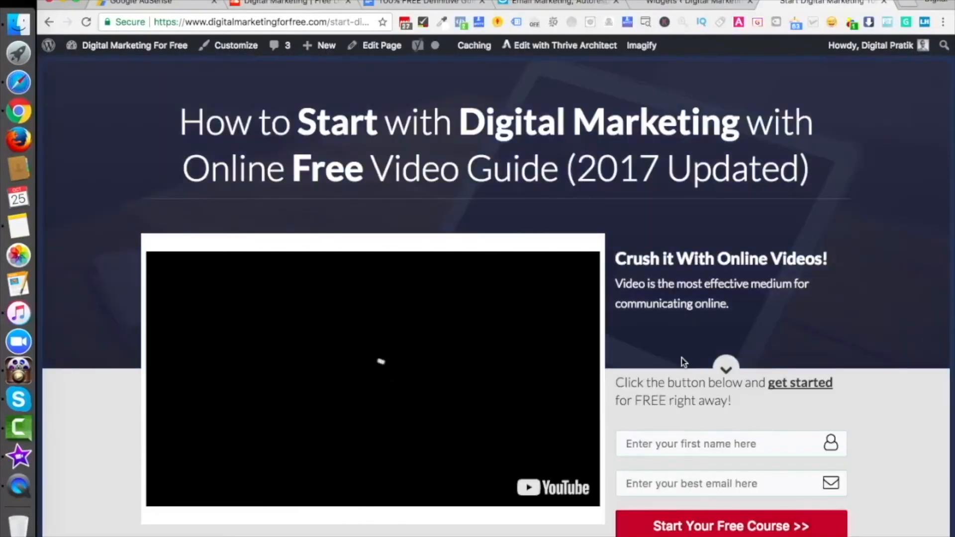
scroll(682, 357, "down", 2)
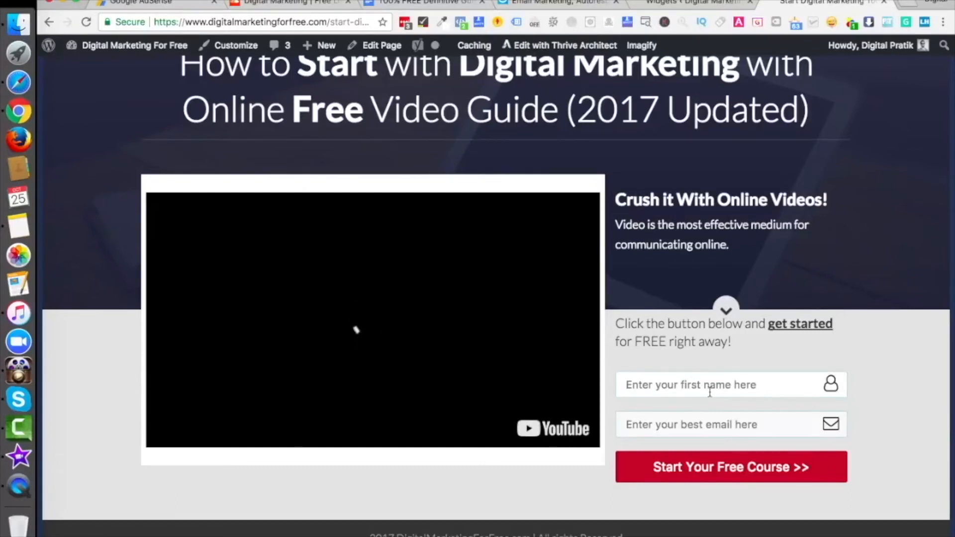
left_click(709, 391)
type("rahul")
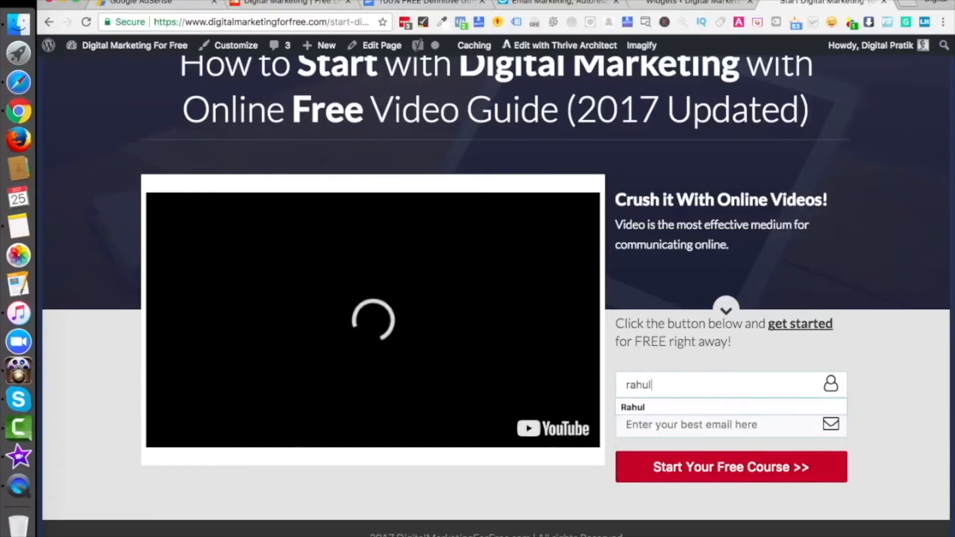
key("Tab")
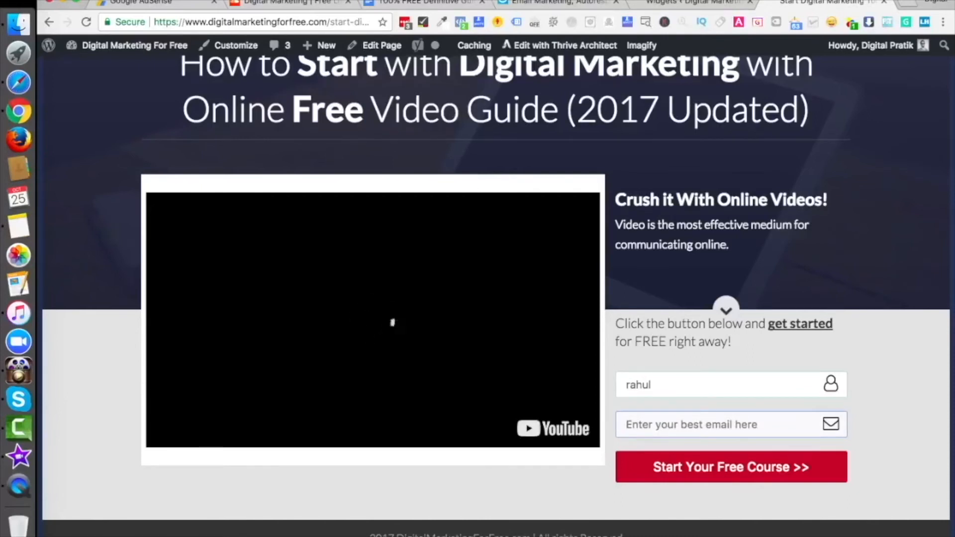
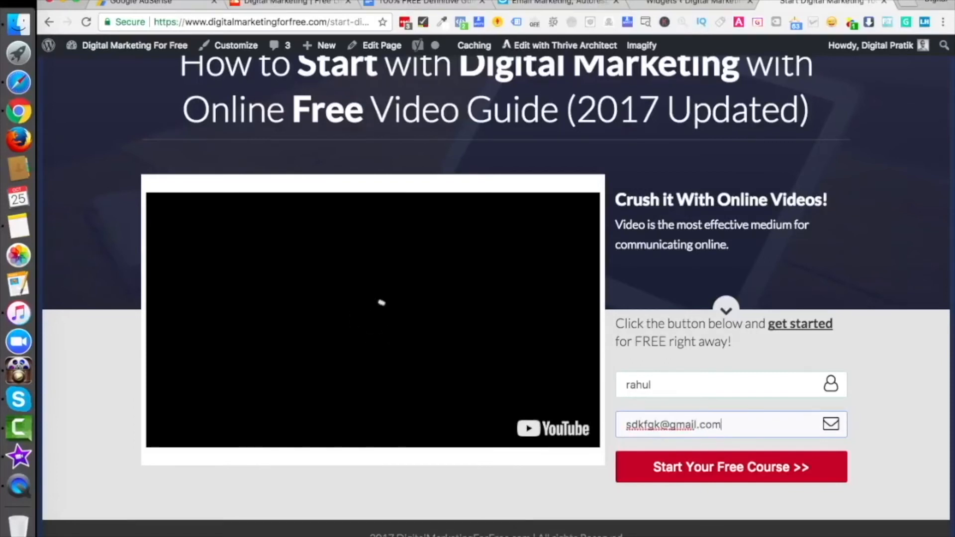
left_click(752, 472)
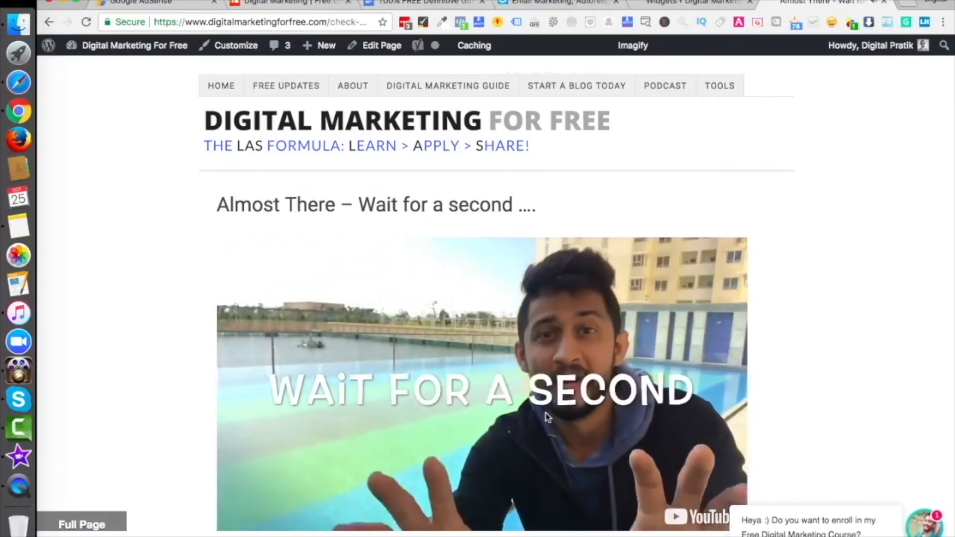
left_click(528, 405)
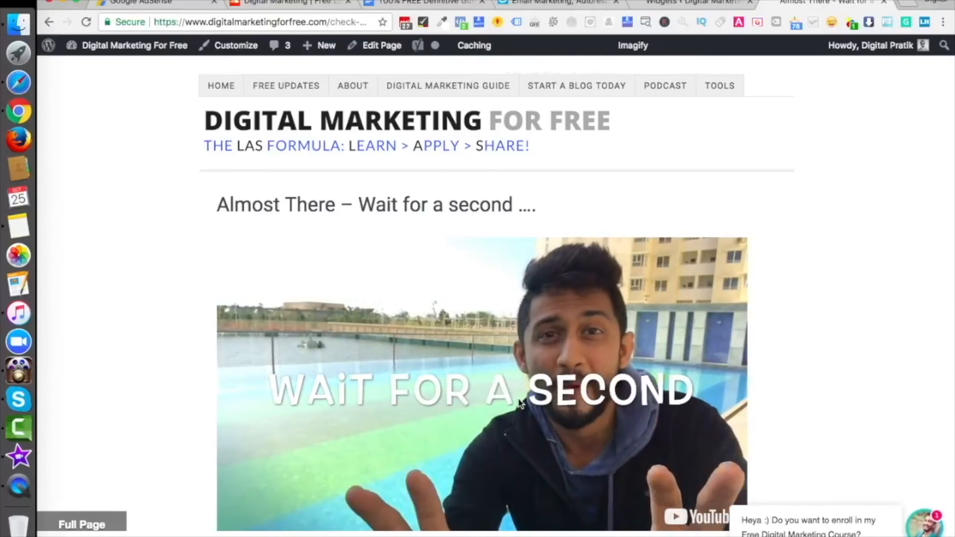
scroll(519, 402, "down", 3)
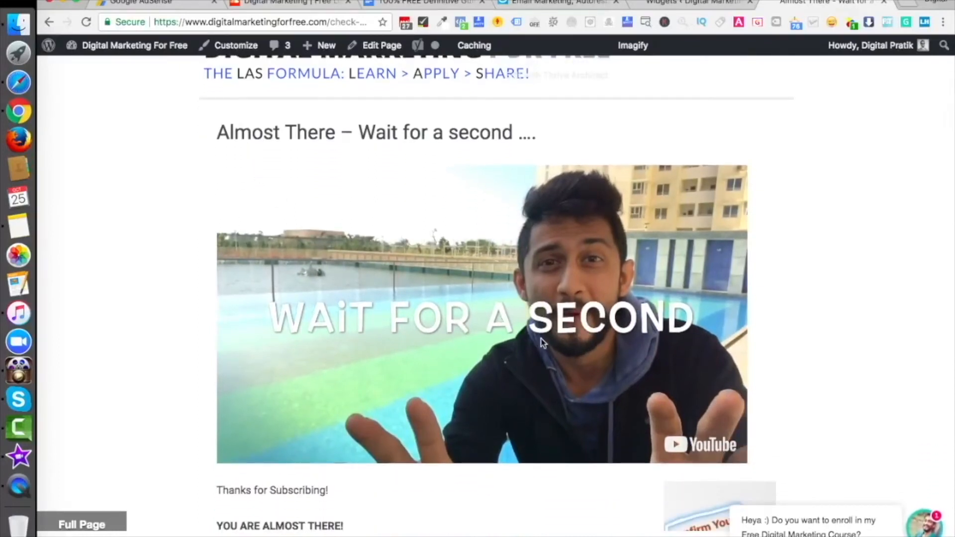
scroll(542, 342, "down", 6)
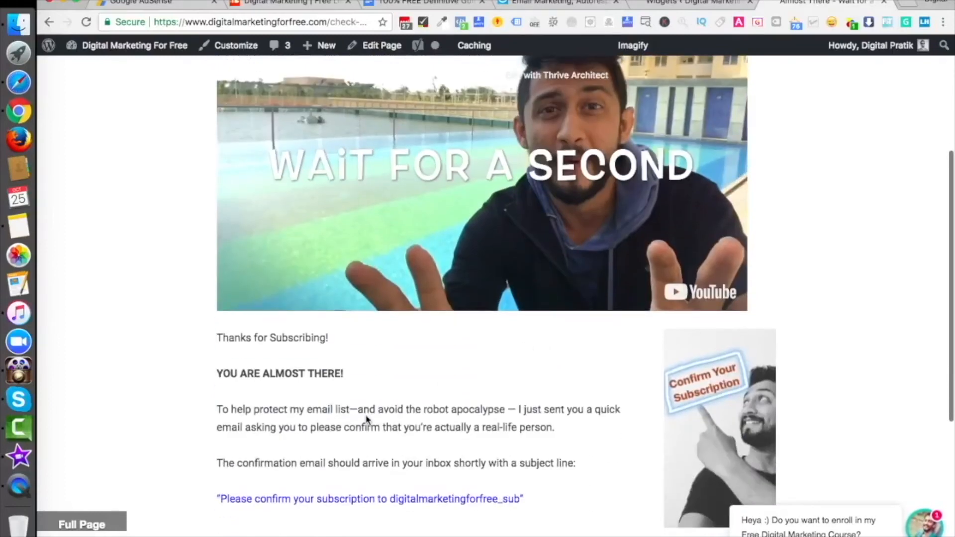
scroll(367, 419, "down", 3)
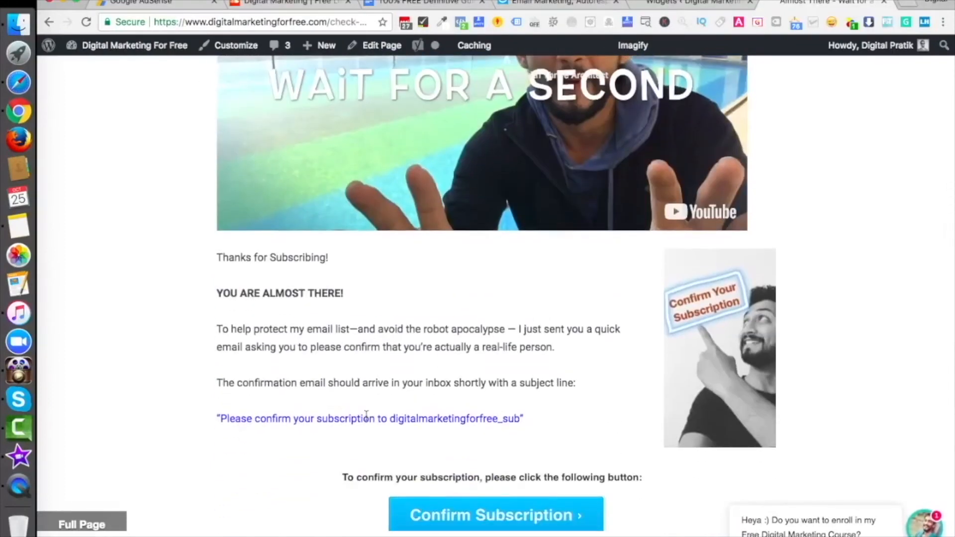
scroll(367, 415, "down", 3)
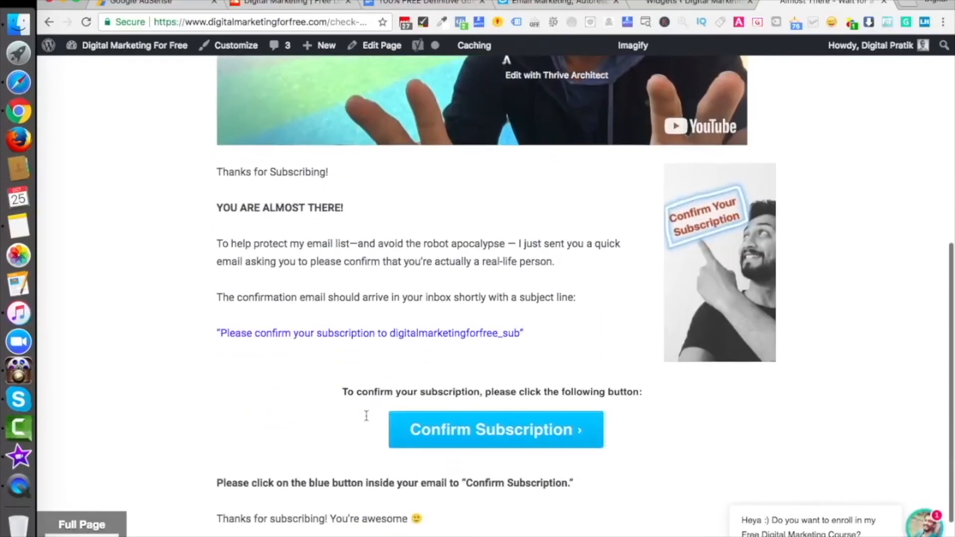